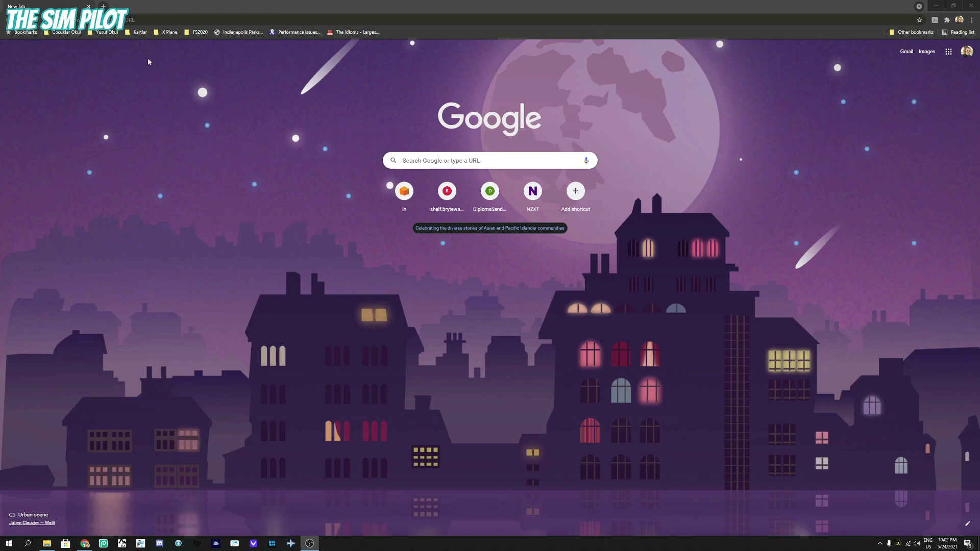
left_click(77, 19)
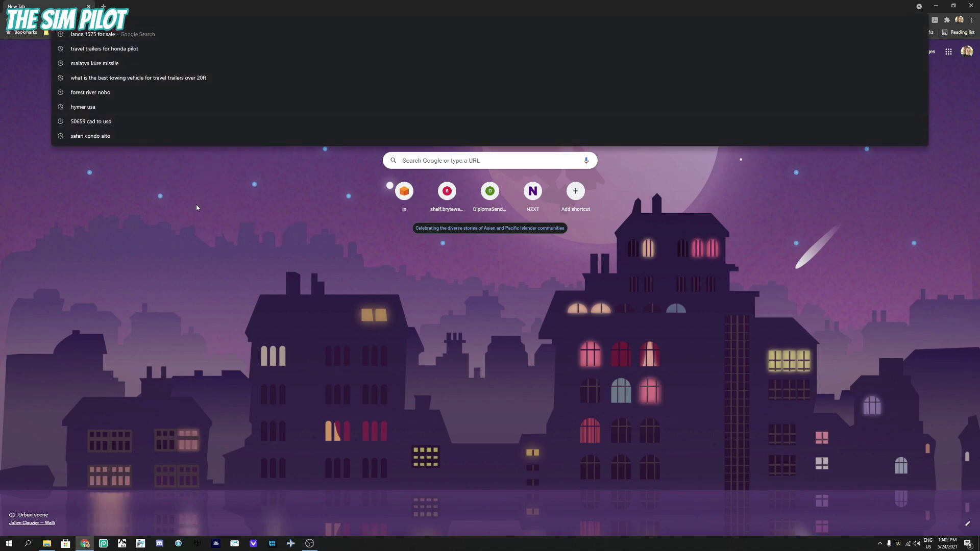
left_click(208, 169)
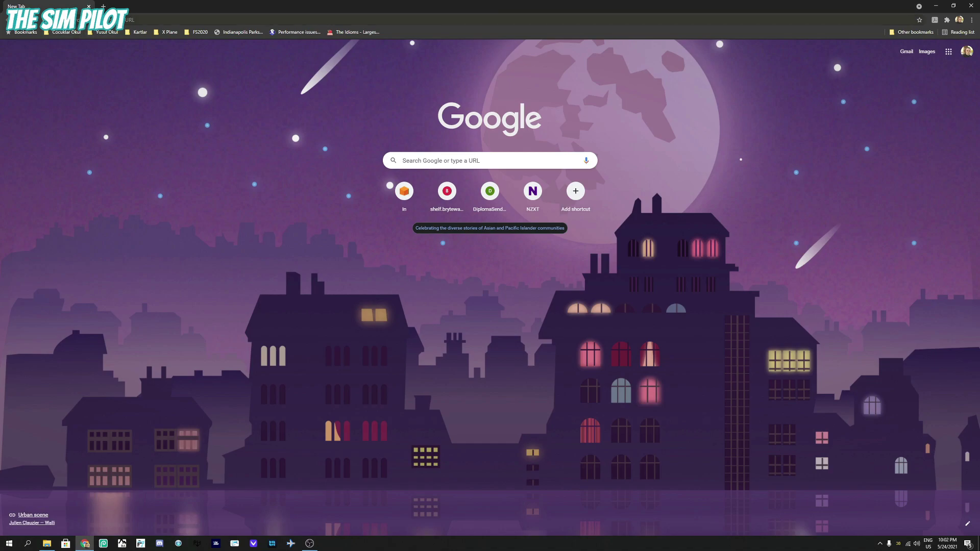
type("www.fligh")
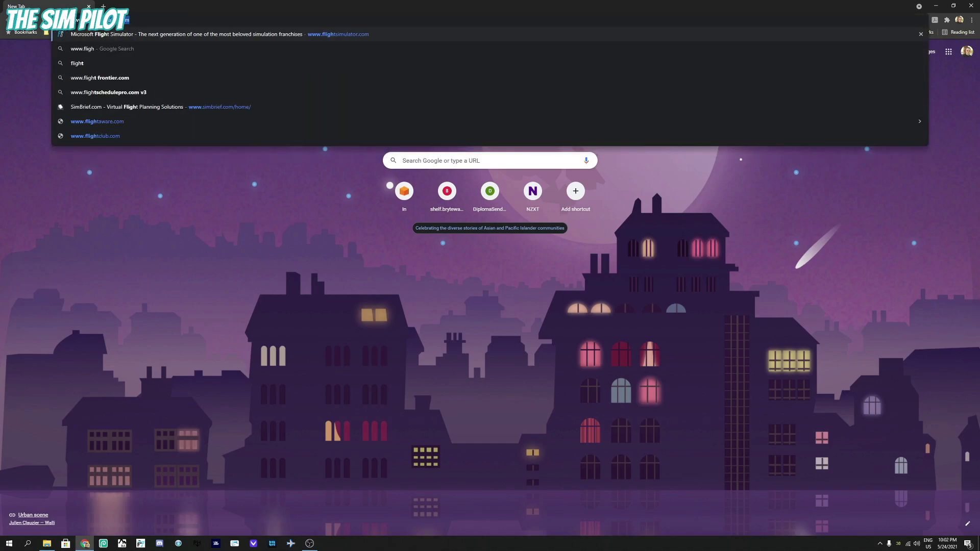
key("Down")
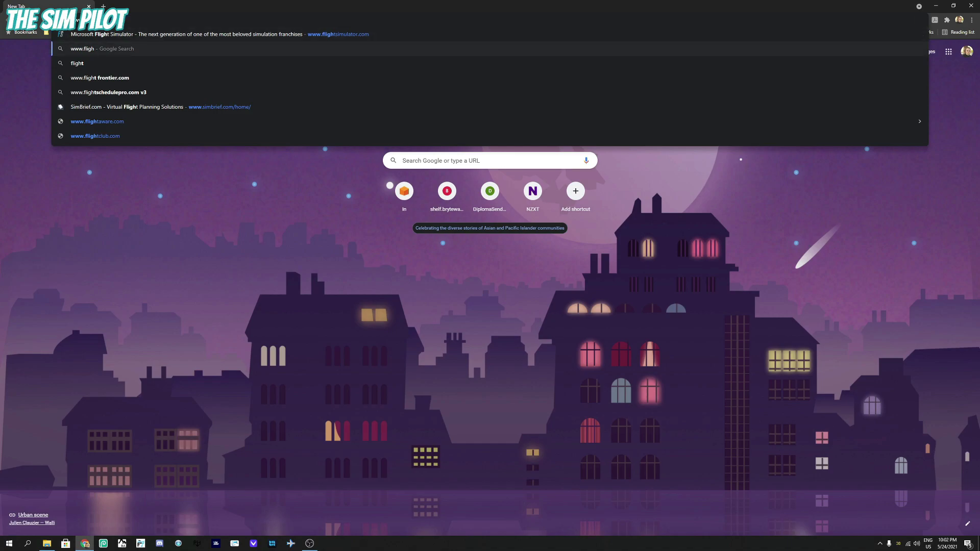
key("Up")
key("BackSpace")
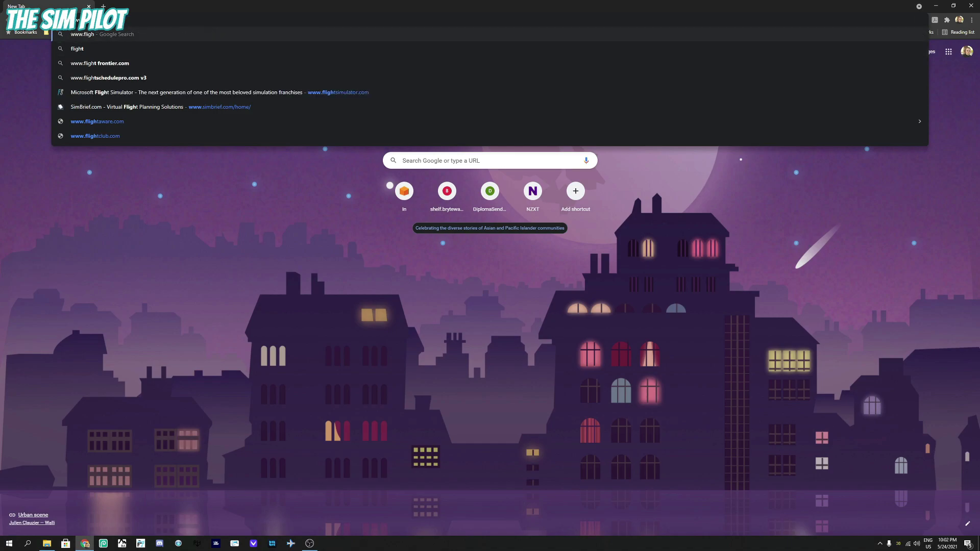
type("ts")
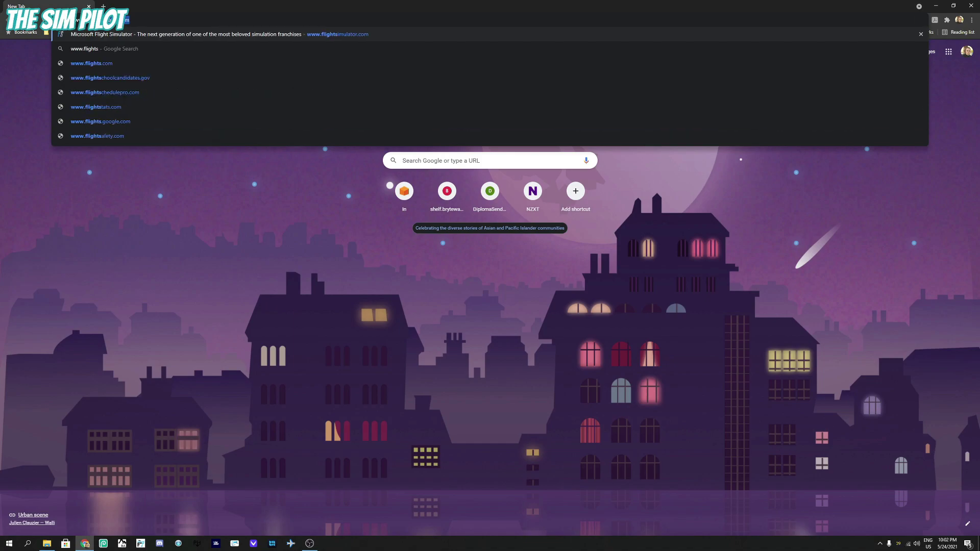
type("im.to")
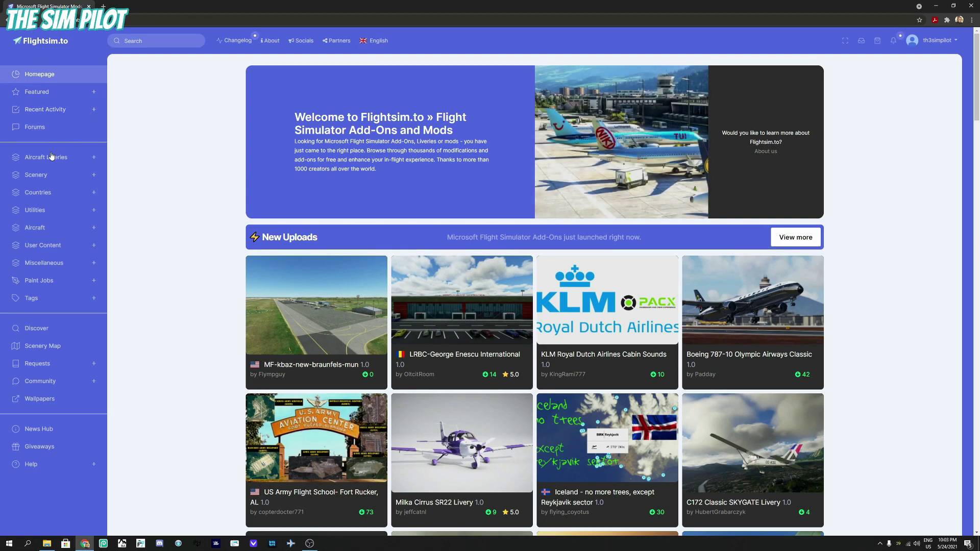
left_click(95, 161)
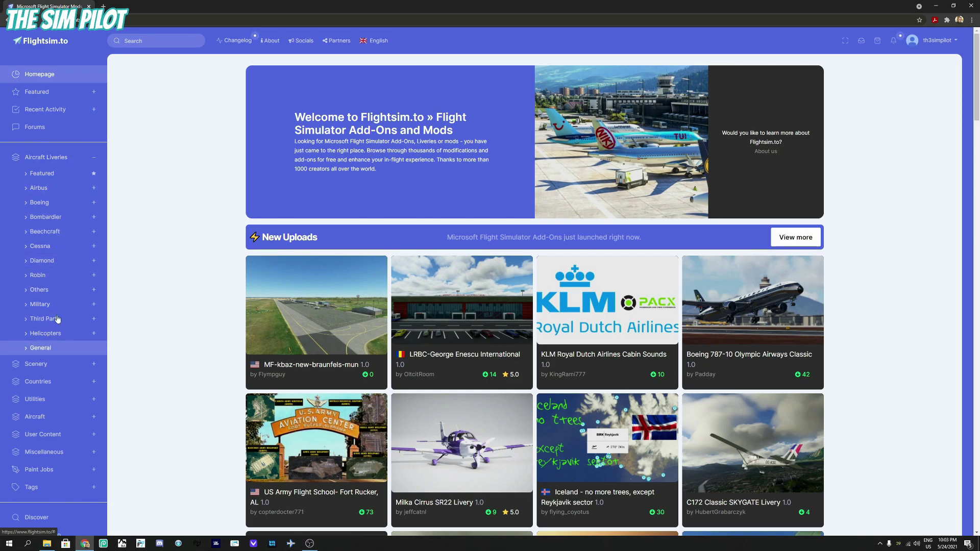
left_click(94, 159)
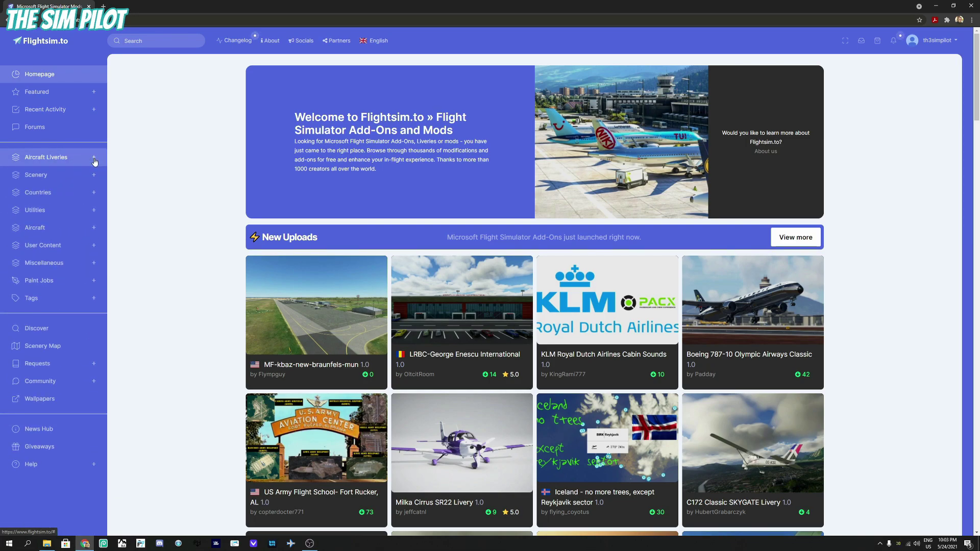
left_click(93, 176)
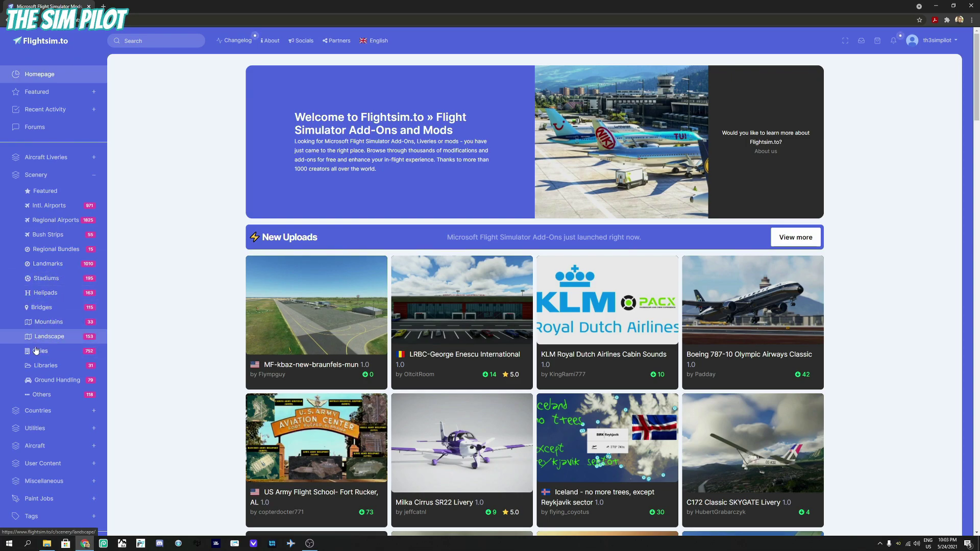
left_click(94, 176)
left_click(94, 192)
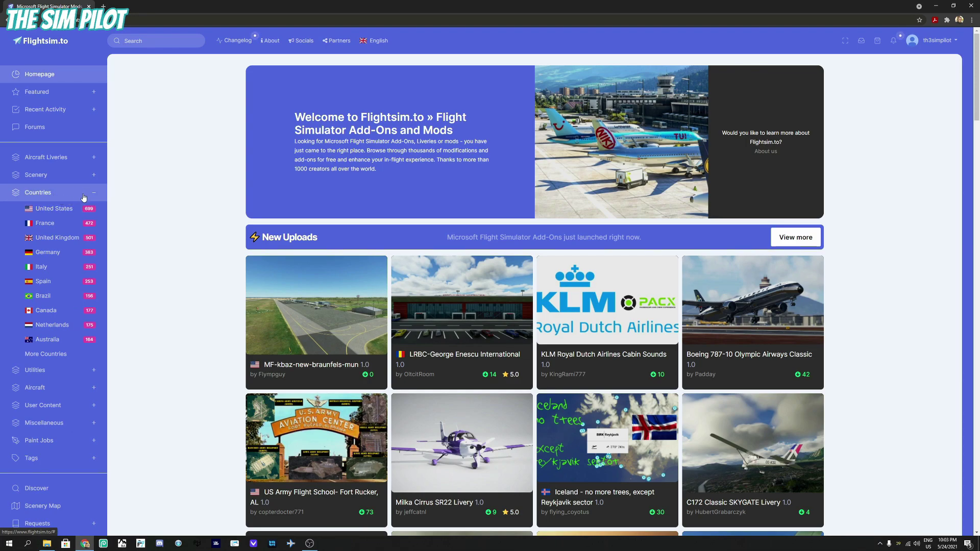
left_click(47, 355)
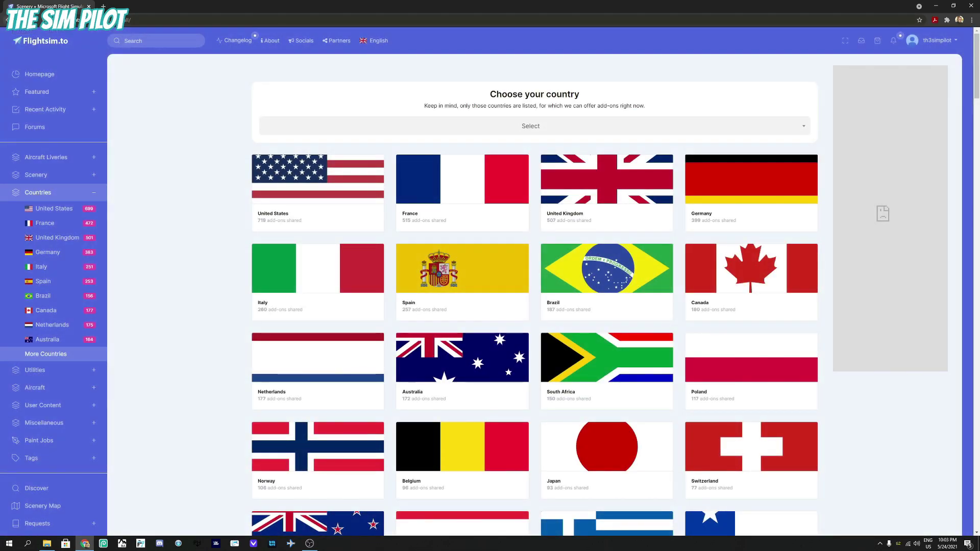
left_click(39, 74)
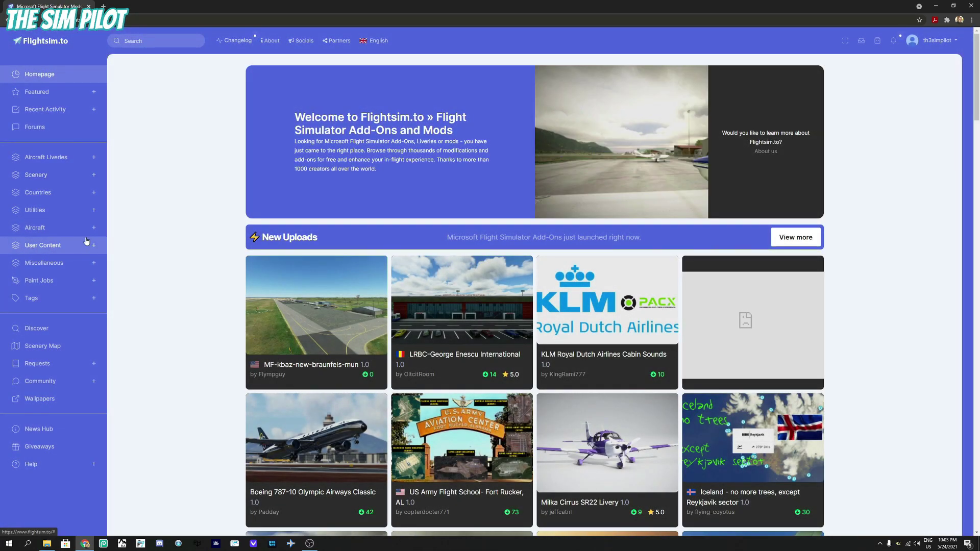
left_click(95, 229)
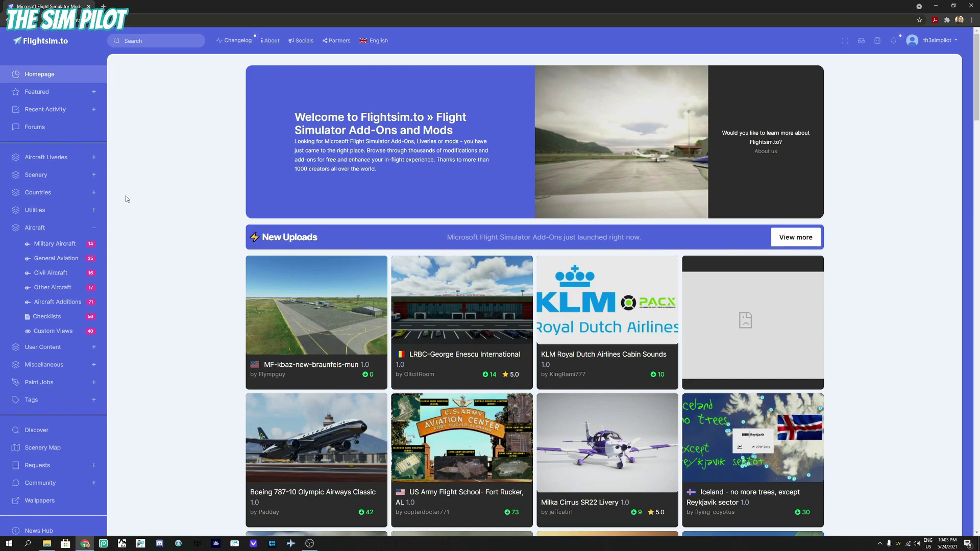
left_click(46, 228)
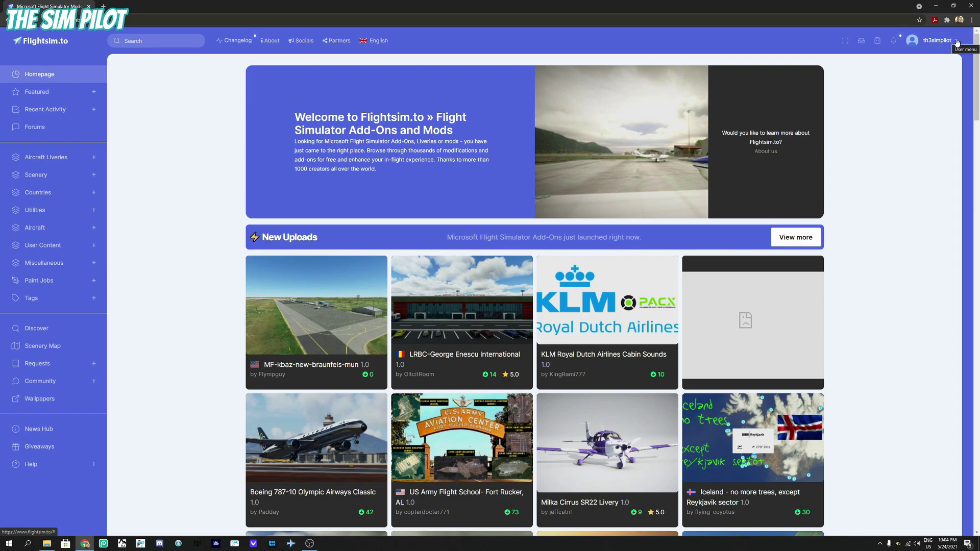
left_click(957, 43)
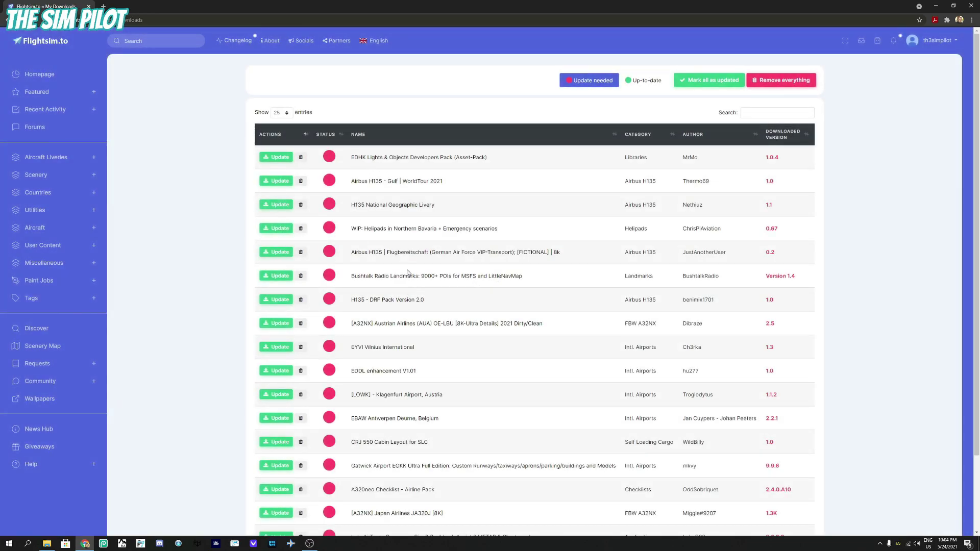
scroll(405, 245, "down", 2)
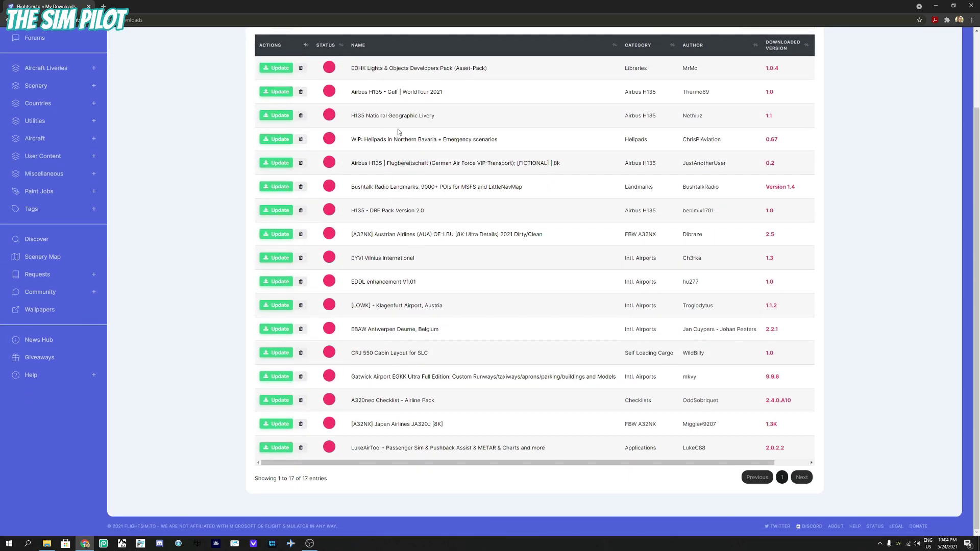
scroll(378, 279, "up", 2)
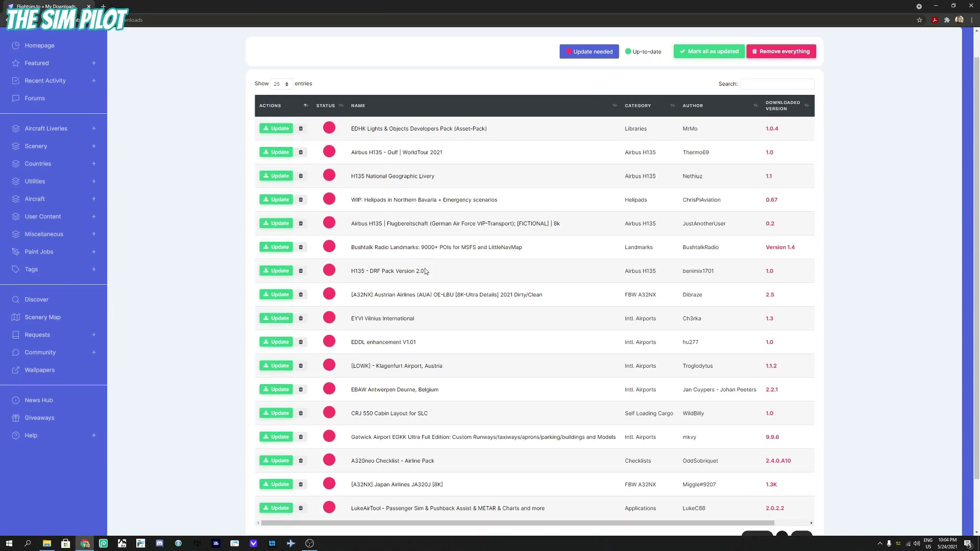
scroll(425, 268, "down", 1)
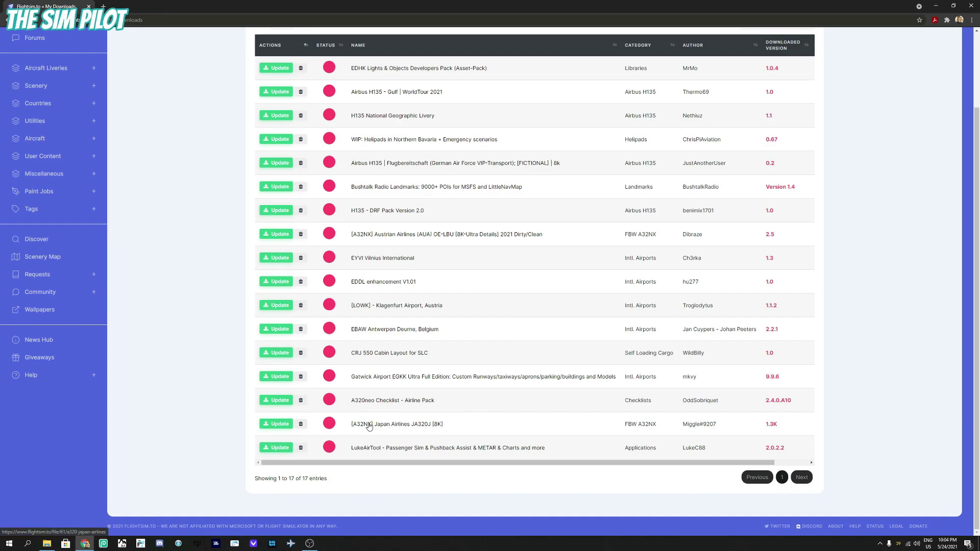
scroll(388, 413, "up", 2)
scroll(471, 356, "down", 2)
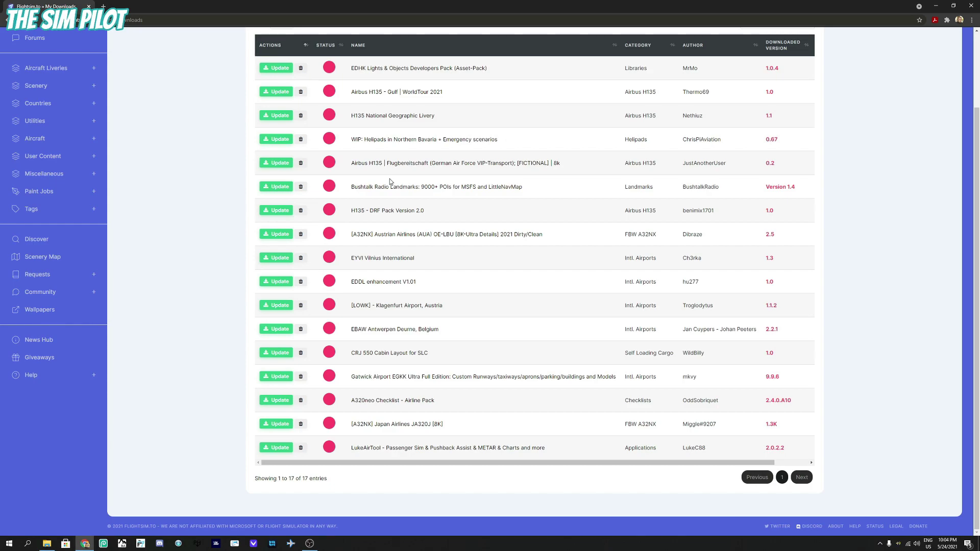
scroll(390, 180, "up", 2)
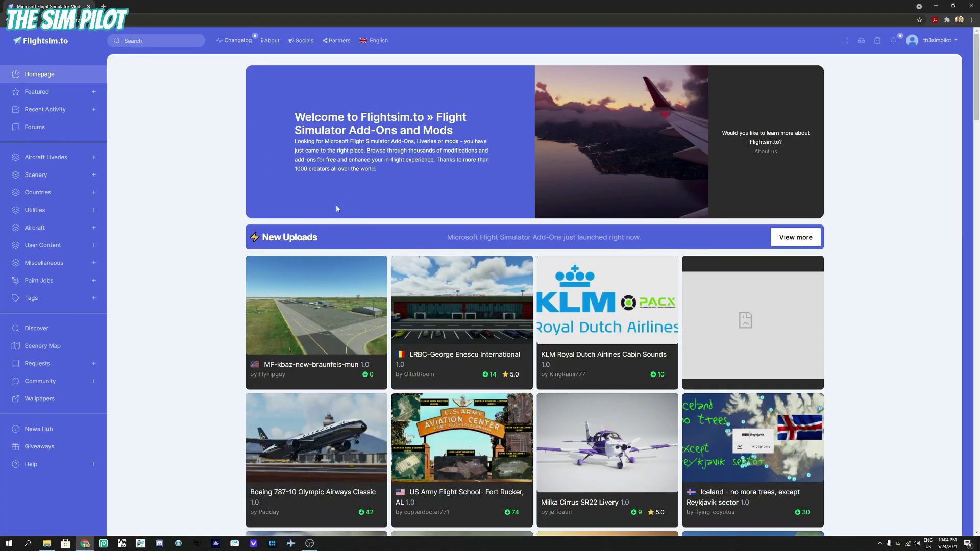
Expand Aircraft Liveries > Airbus in the sidebar to reach the FBW A32NX liveries listing.
left_click(95, 158)
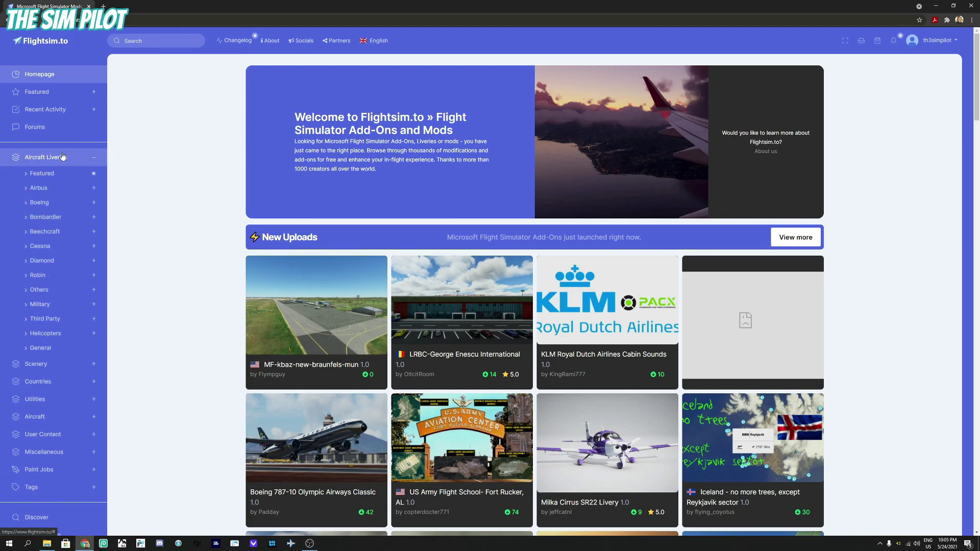
left_click(94, 188)
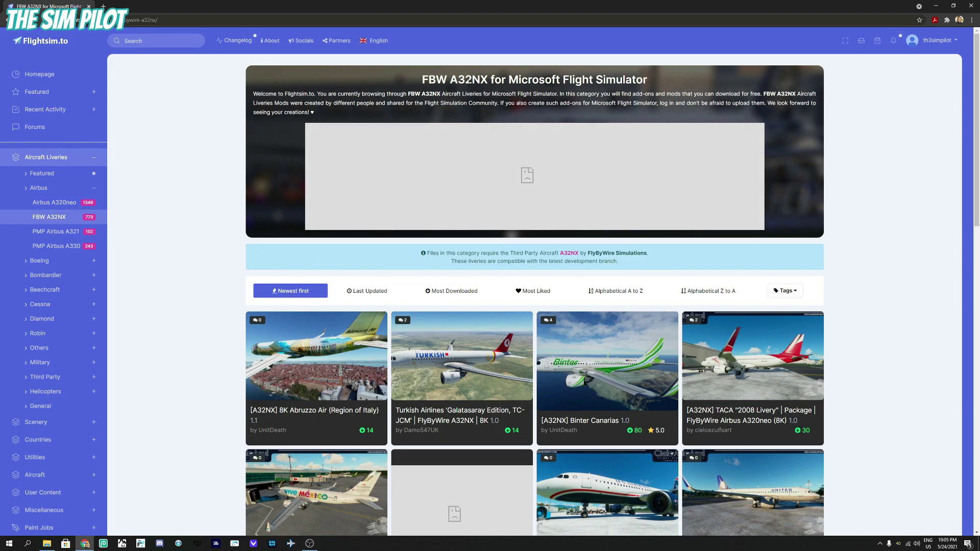
left_click_drag(453, 79, 646, 80)
scroll(149, 208, "down", 1)
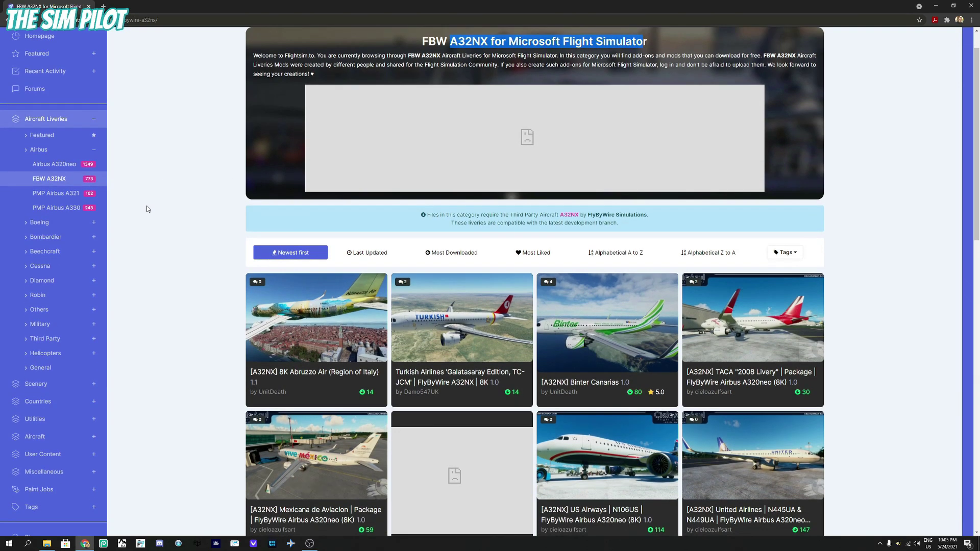
Sort the FBW A32NX liveries by Last Updated, then by Most Downloaded.
left_click(362, 258)
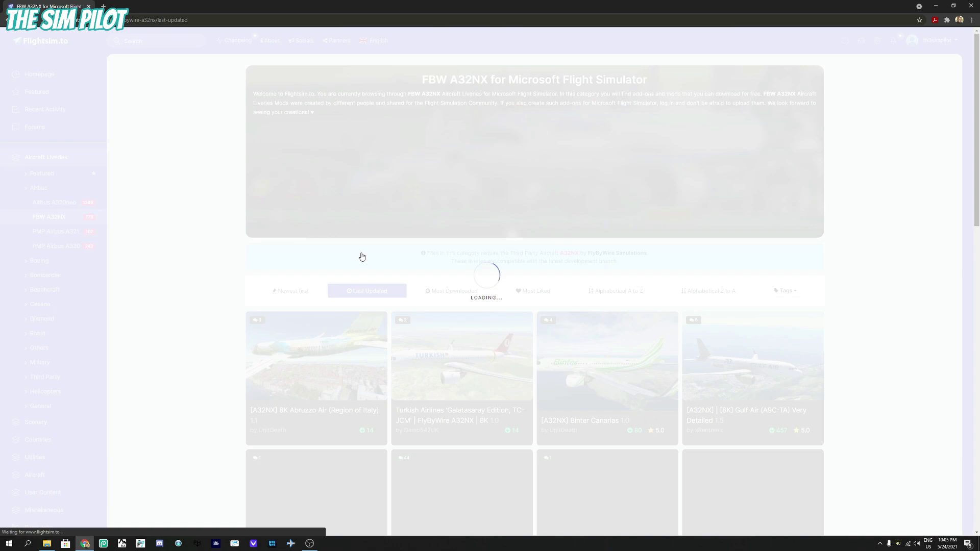
scroll(179, 218, "down", 1)
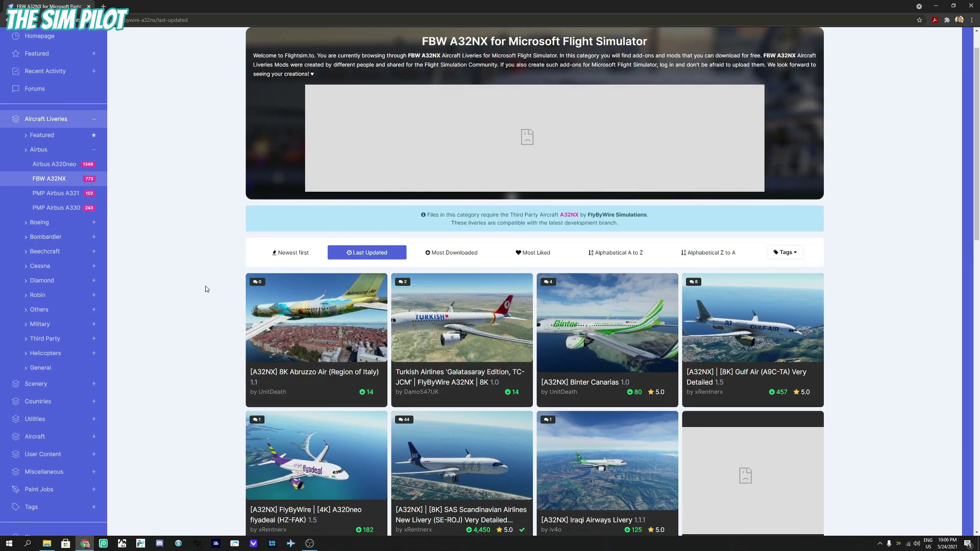
scroll(203, 243, "down", 3)
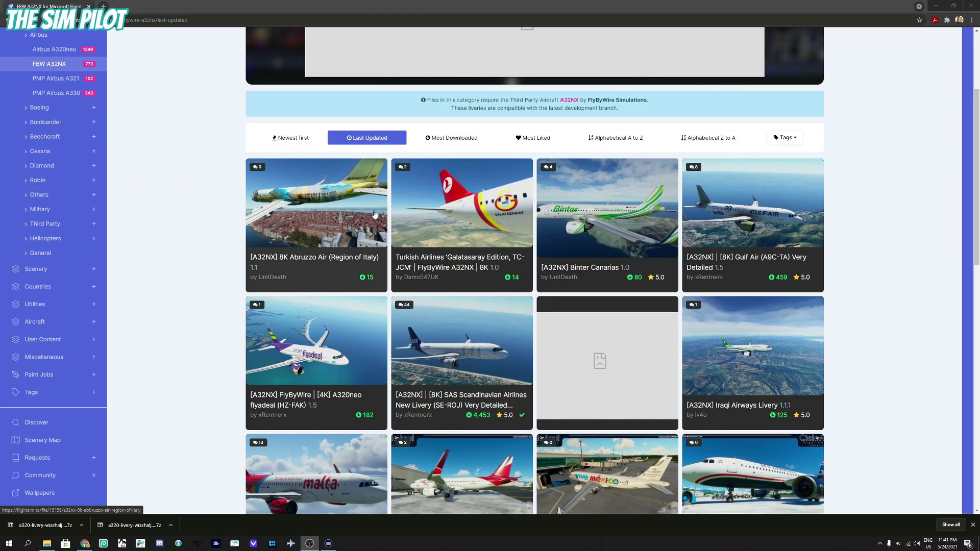
left_click(458, 141)
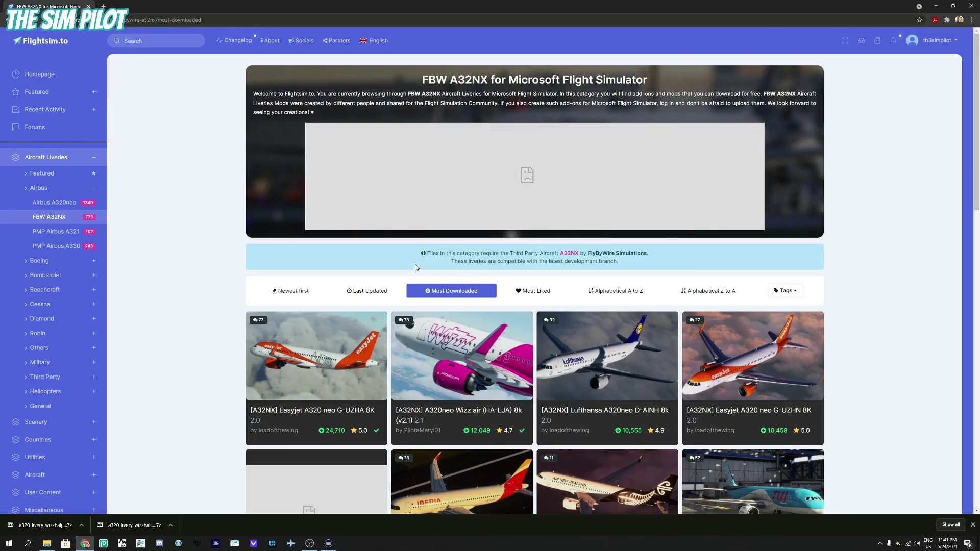
scroll(390, 258, "down", 1)
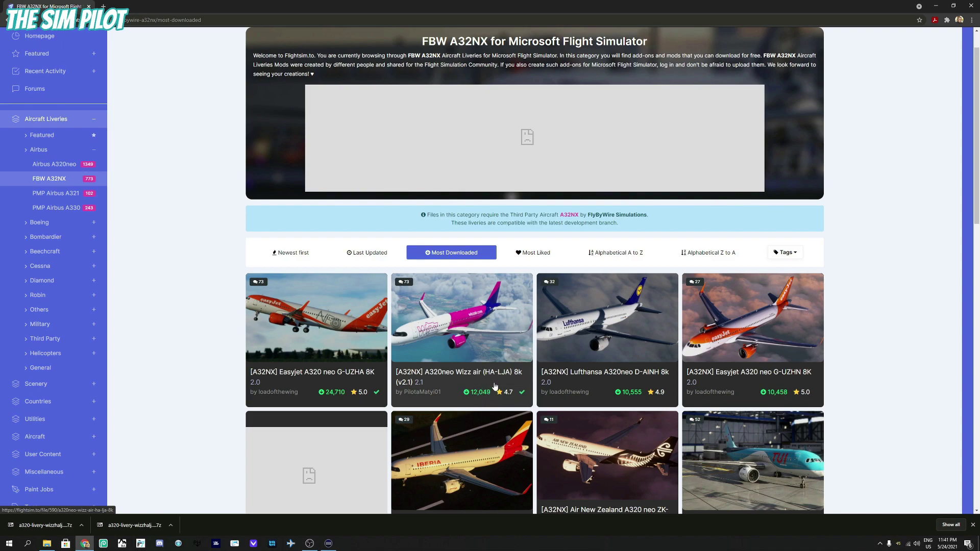
Download version 2.1 of the Wizz Air HA-LJA livery and view its 20.7 MB .7z in Downloads.
left_click(464, 312)
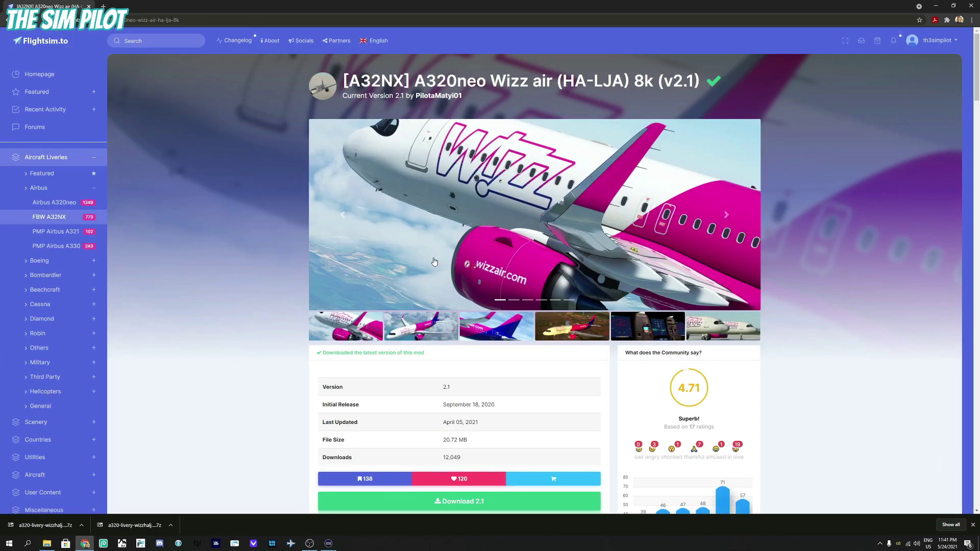
scroll(439, 258, "down", 2)
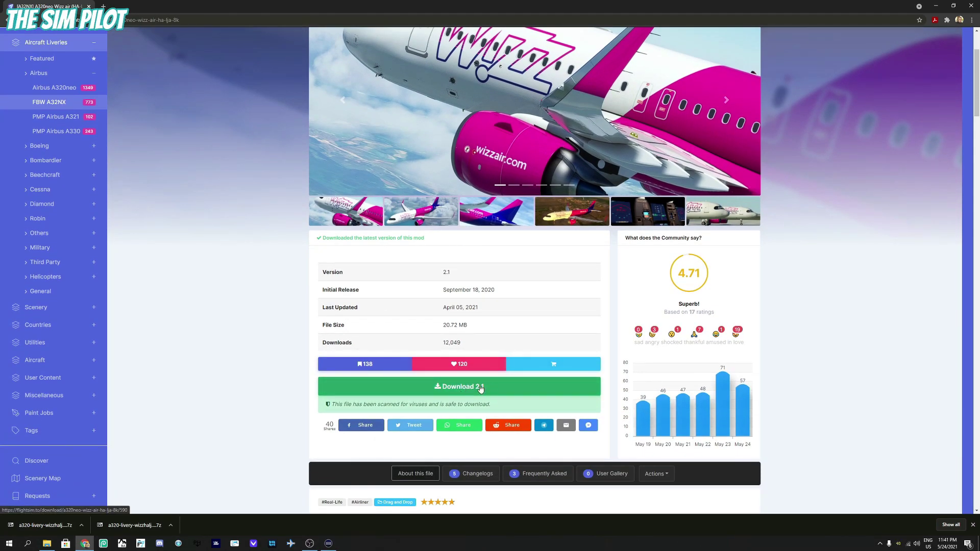
left_click(972, 525)
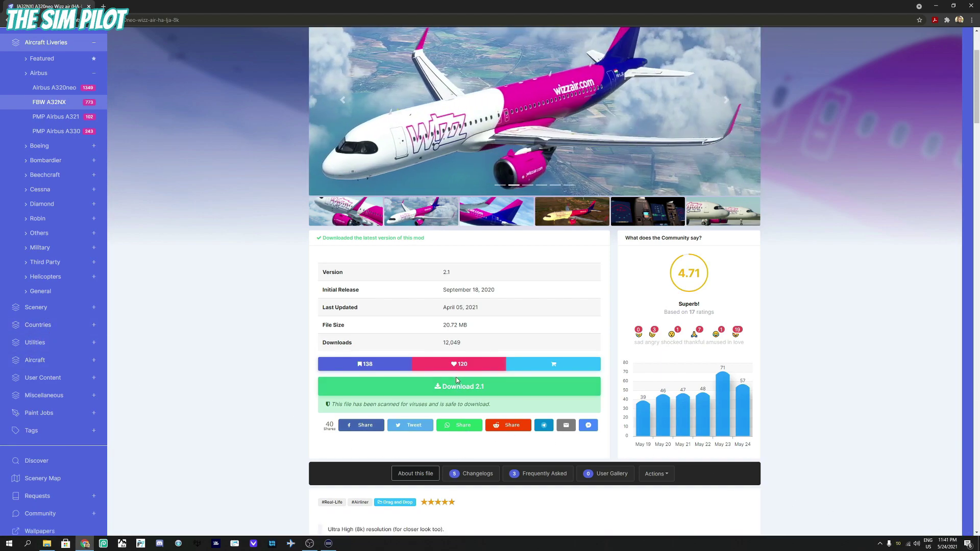
left_click(462, 388)
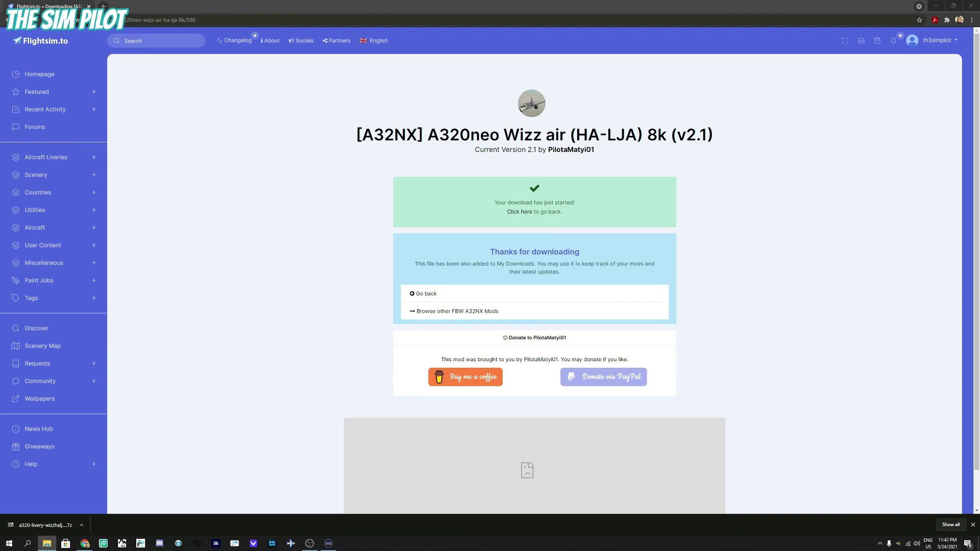
left_click(46, 543)
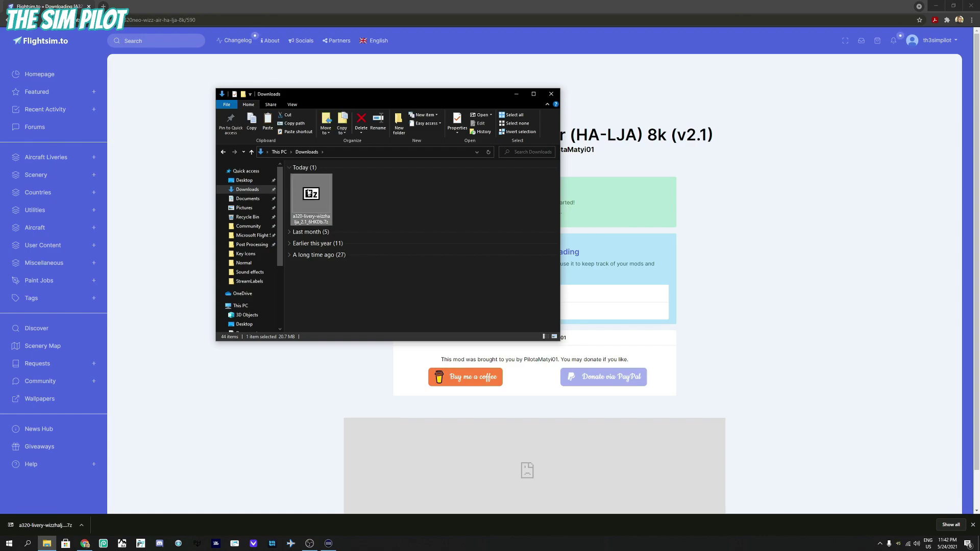
Extract the archive with 7-Zip to "a320-livery-wizzhalja_2.1_6HKDb\" and open that folder.
right_click(309, 191)
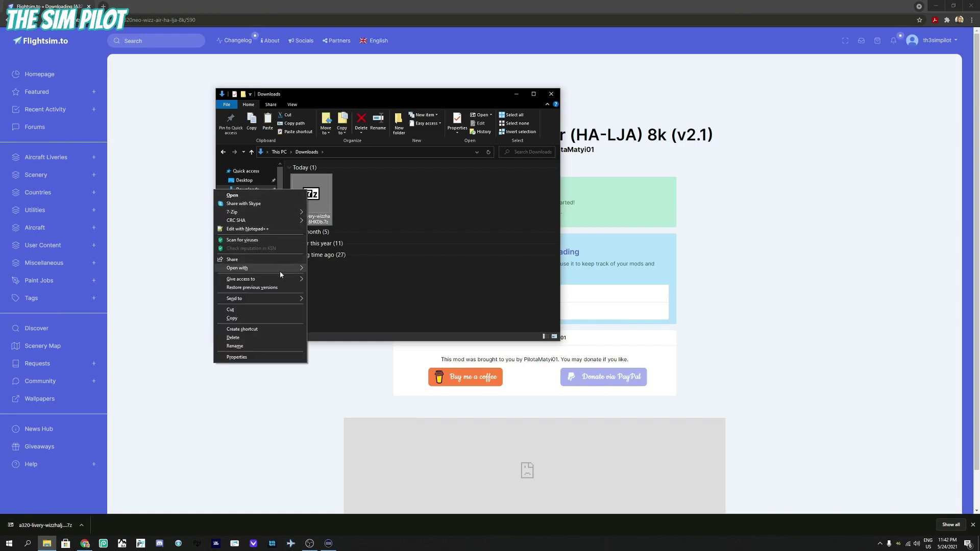
mouse_move(272, 212)
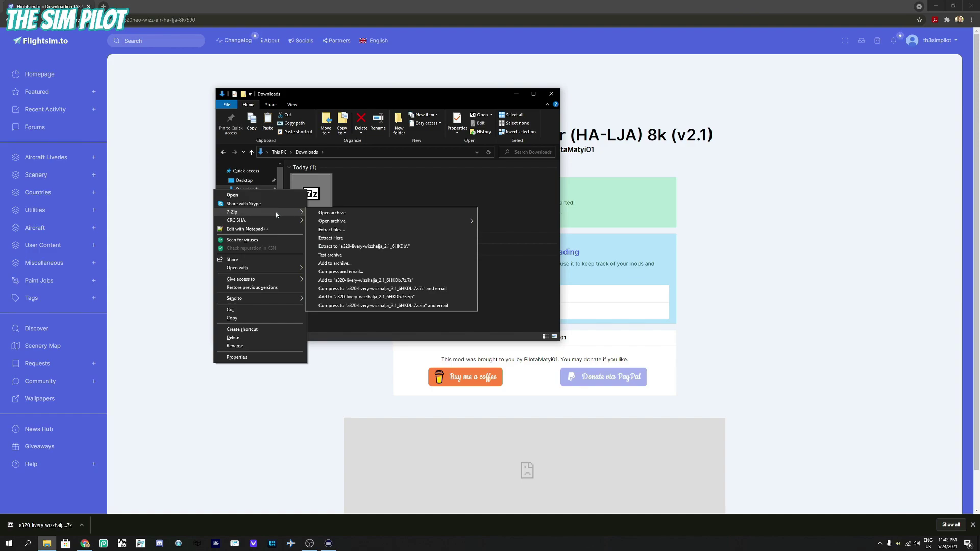
left_click(358, 247)
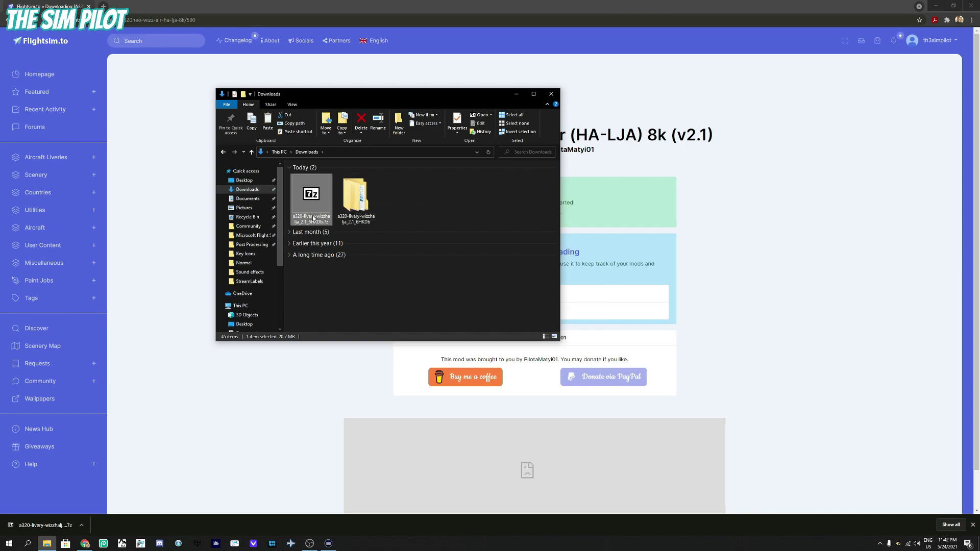
double_click(361, 202)
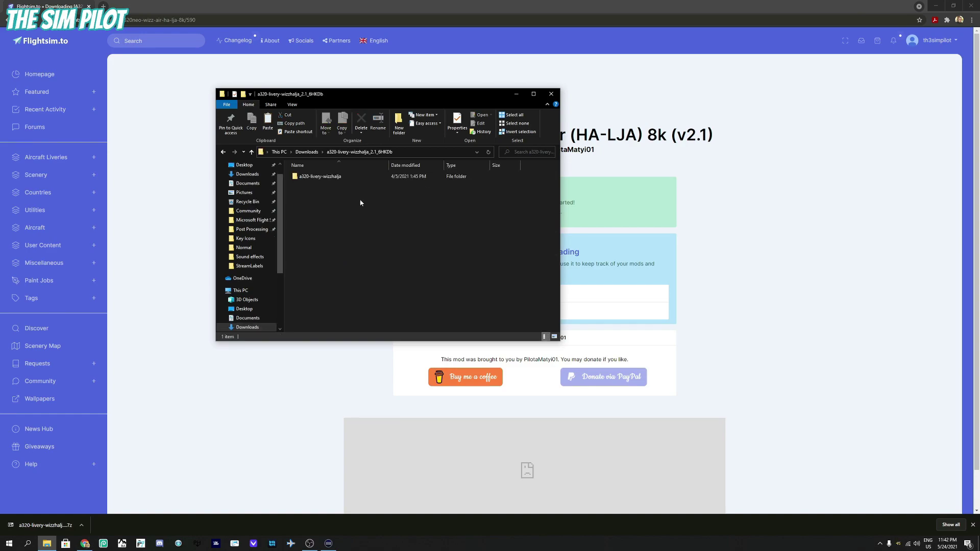
double_click(322, 178)
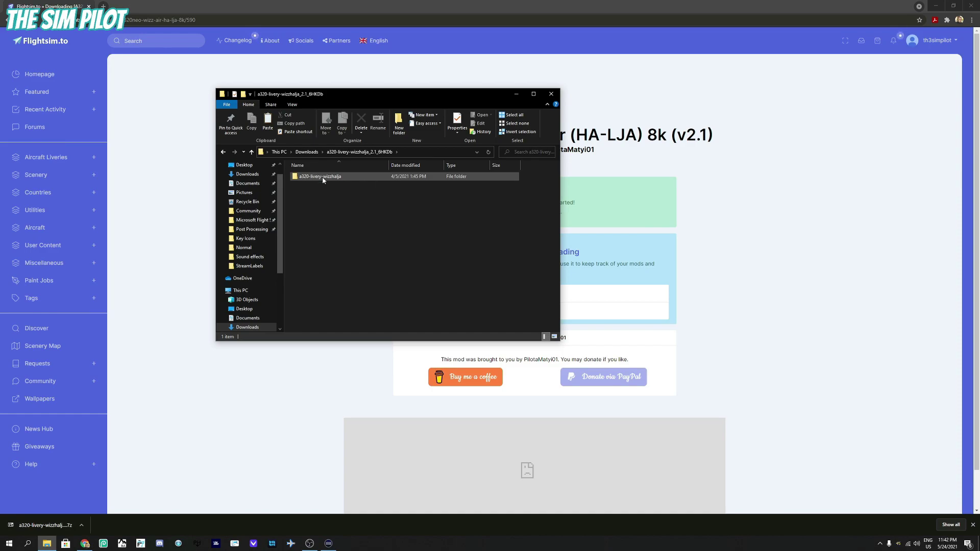
left_click(314, 178)
left_click(312, 185)
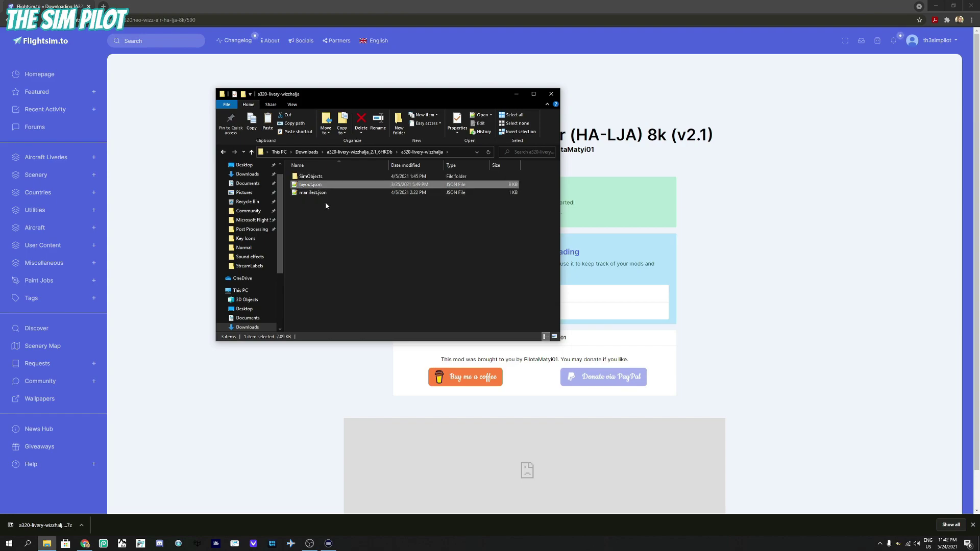
left_click(320, 199)
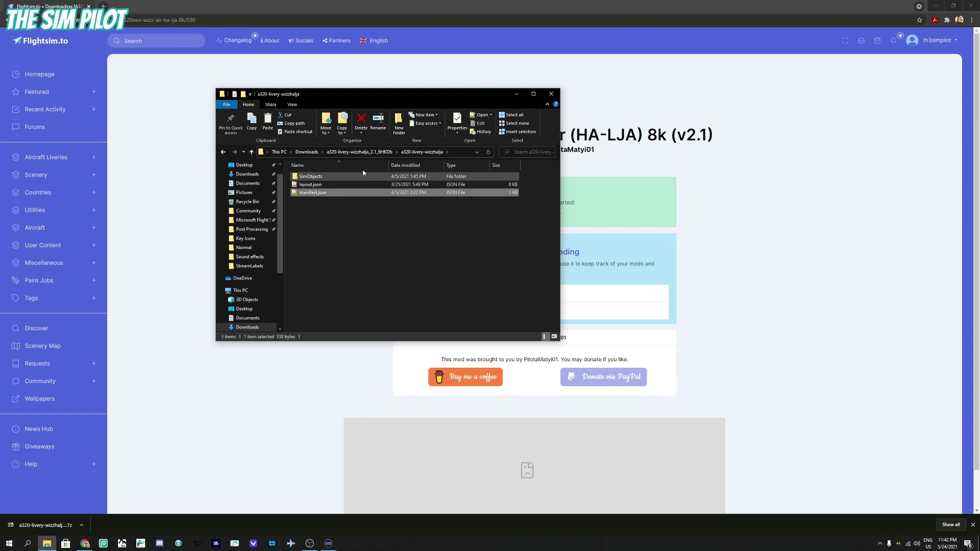
left_click(369, 153)
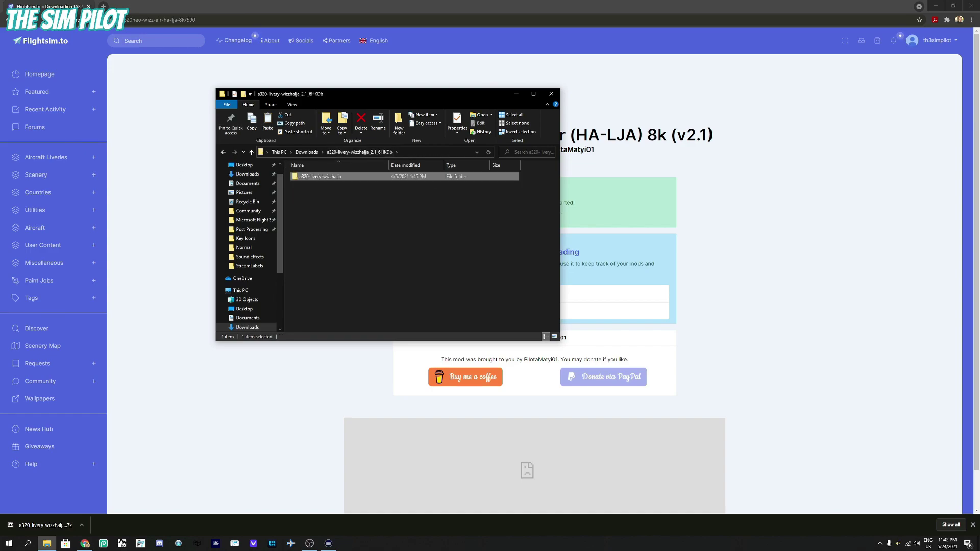
key("alt+F4")
key("alt+Tab")
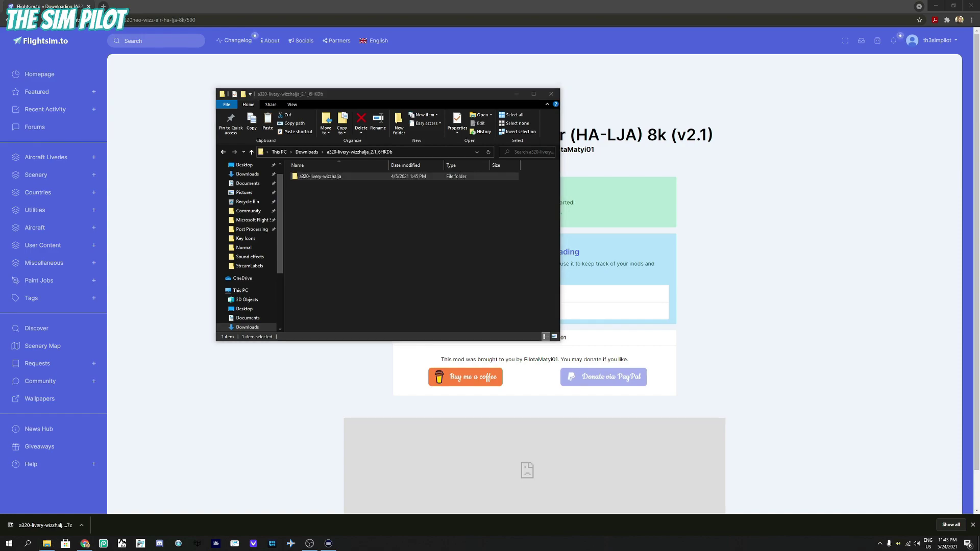
Put the Community window beside Downloads and drag a320-livery-wizzhalja into Community.
key("alt+Tab")
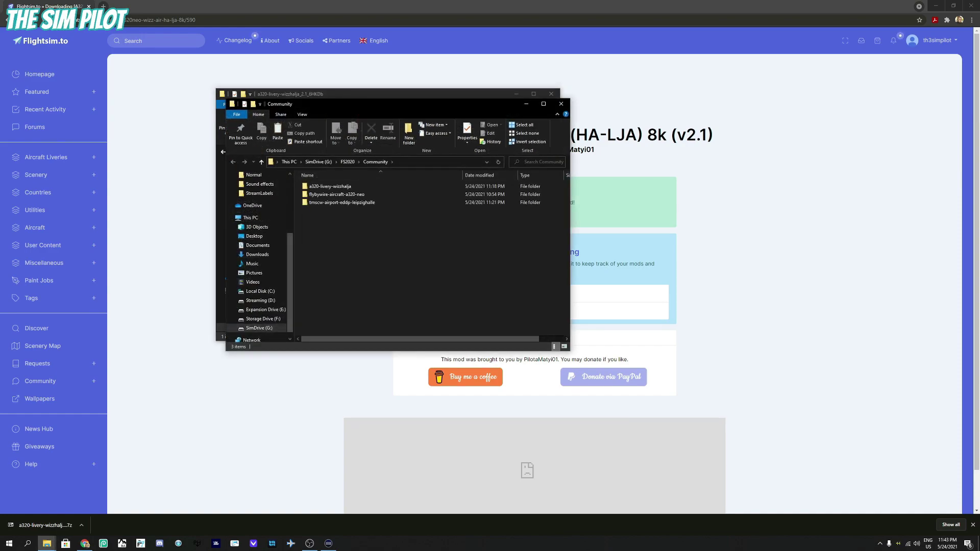
left_click_drag(365, 100, 0, 156)
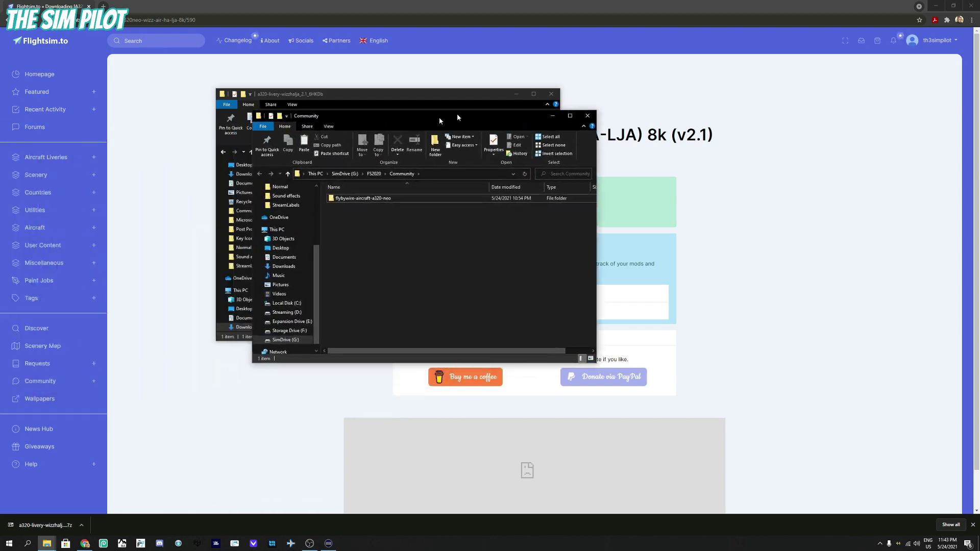
left_click_drag(353, 91, 707, 89)
left_click(707, 175)
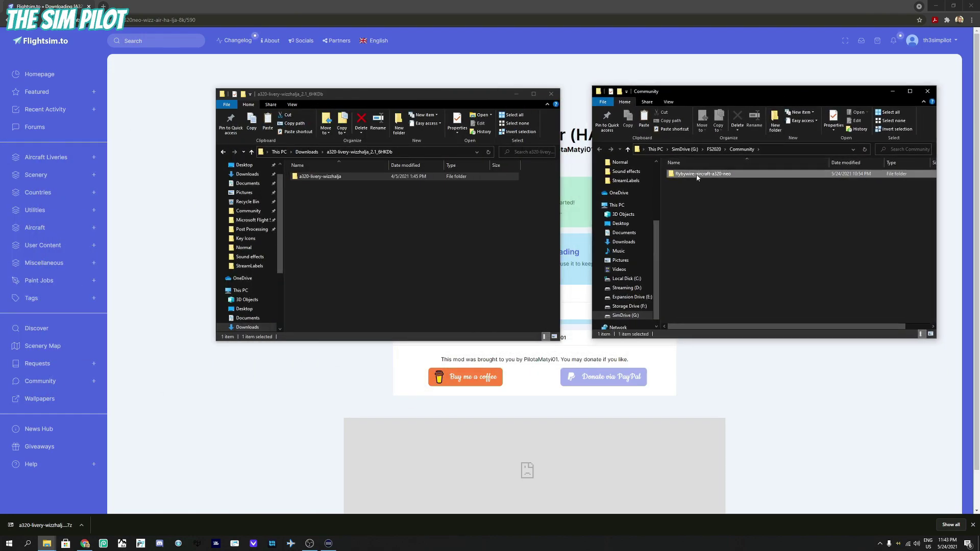
left_click(710, 207)
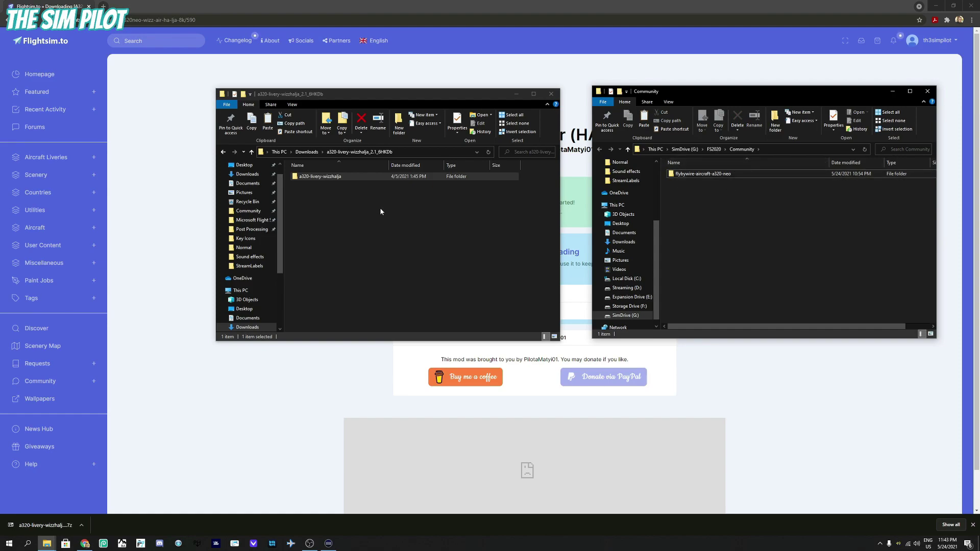
left_click_drag(325, 177, 780, 244)
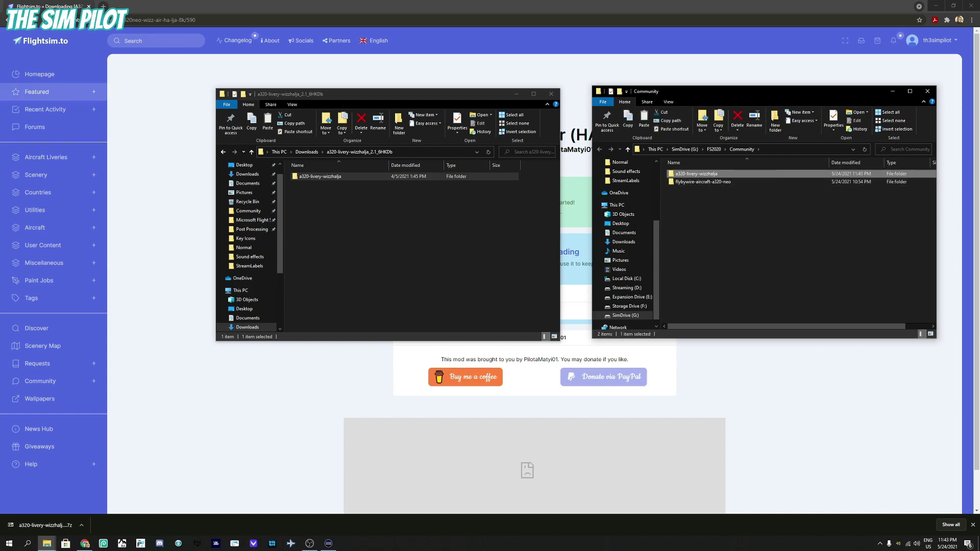
Sort Scenery > Intl. Airports by Last Updated and open the [EDDP] Leipzig-Halle Airport page.
left_click(41, 178)
left_click(41, 179)
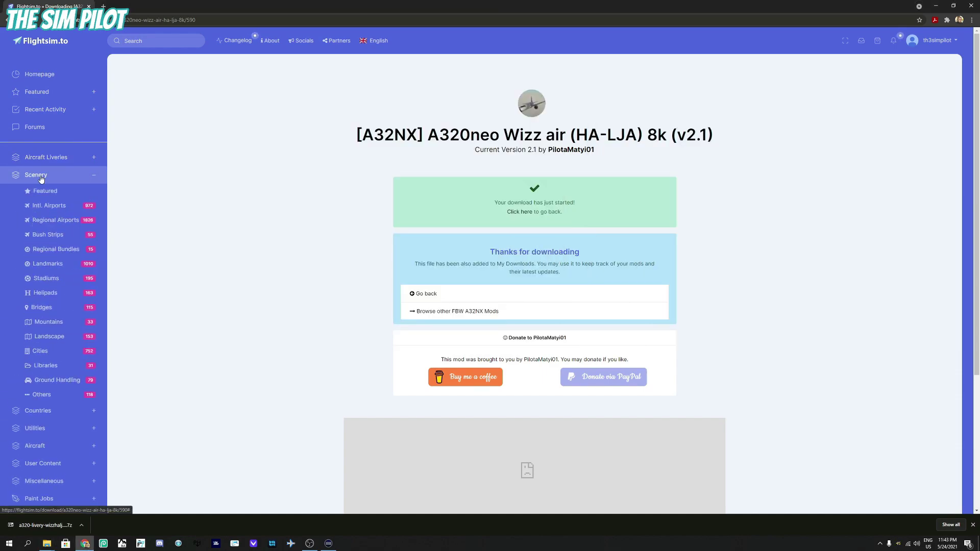
left_click(55, 206)
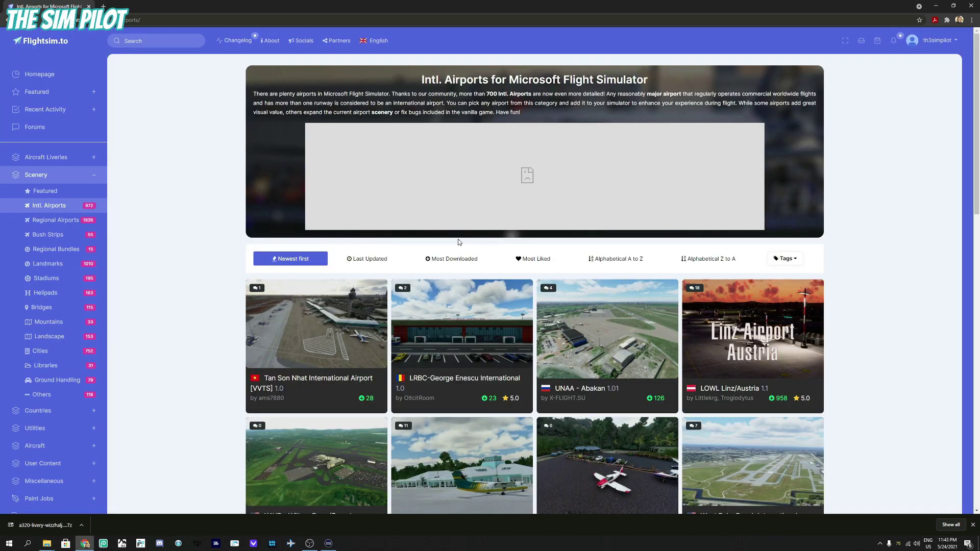
left_click(375, 258)
scroll(607, 238, "down", 2)
scroll(608, 238, "down", 4)
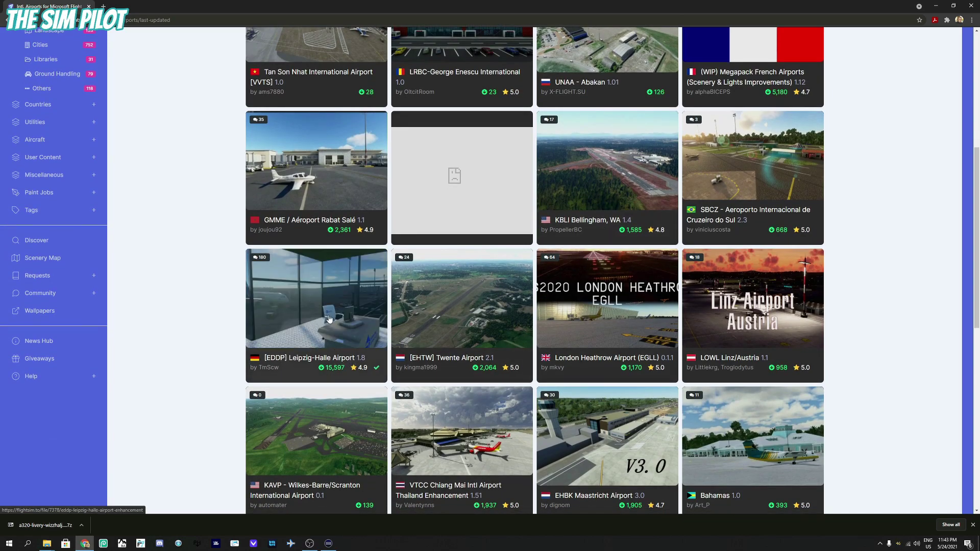
left_click(323, 296)
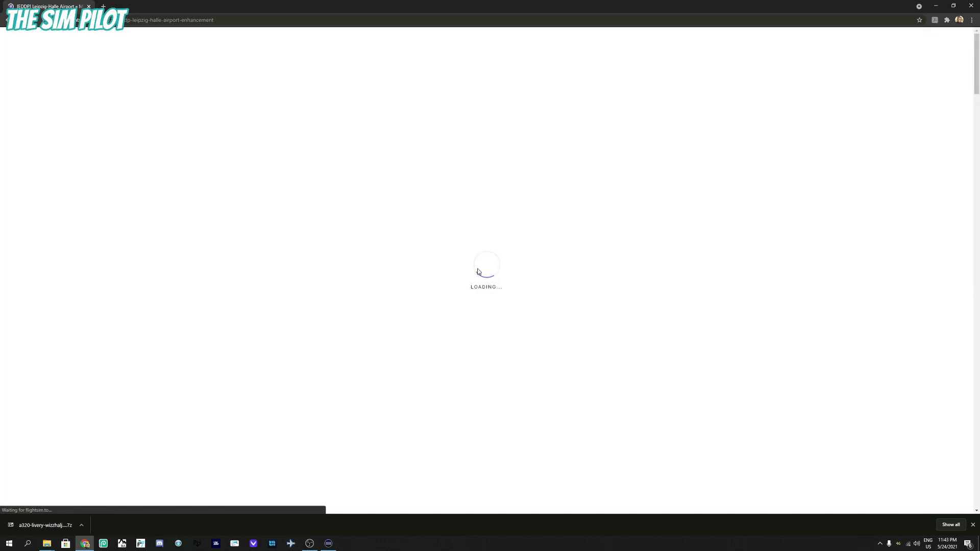
Download the Main File of Leipzig-Halle Airport version 1.8, a 198 MB zip.
scroll(488, 378, "down", 3)
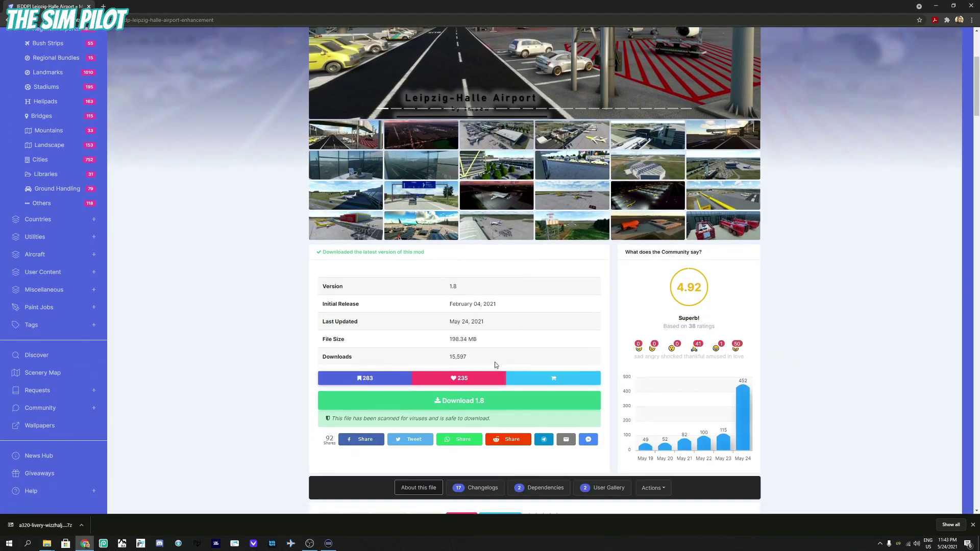
left_click(469, 400)
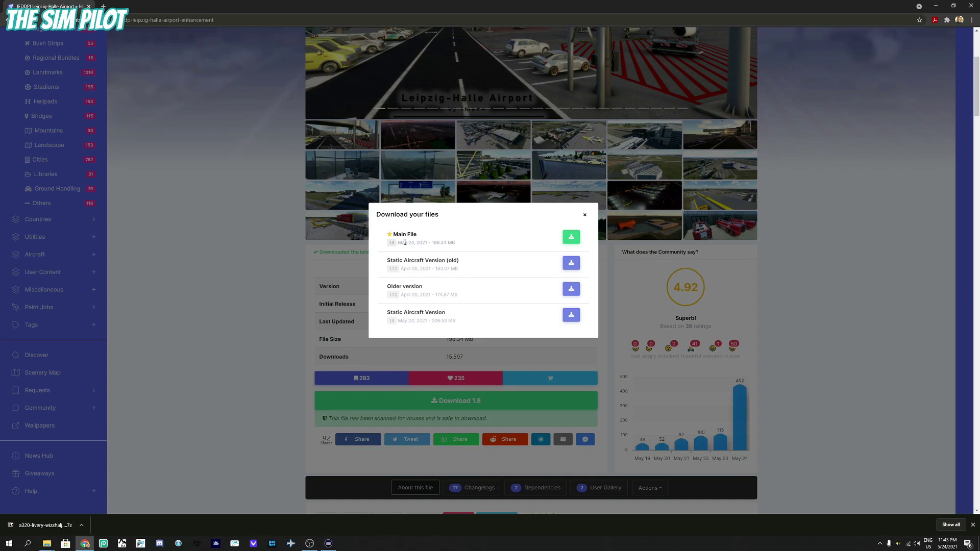
left_click_drag(407, 243, 456, 244)
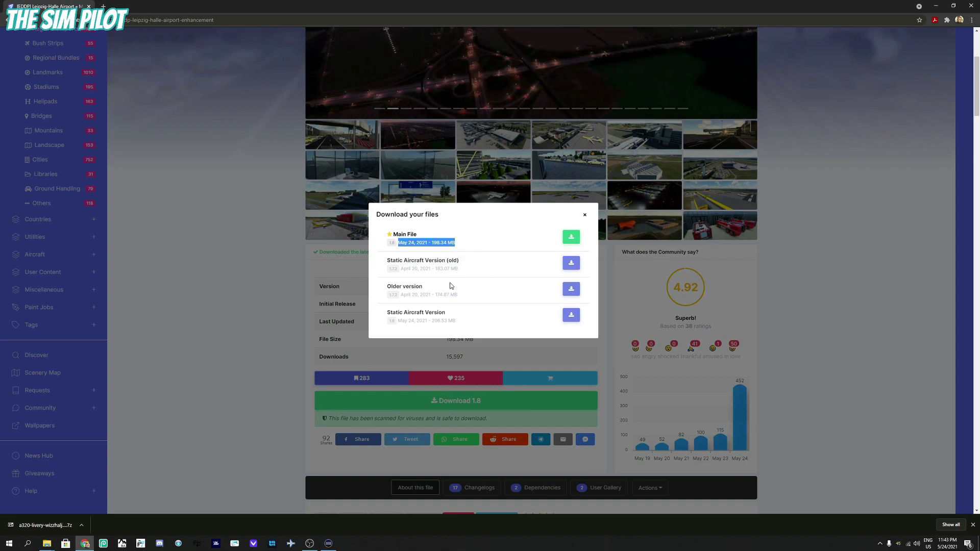
left_click(572, 238)
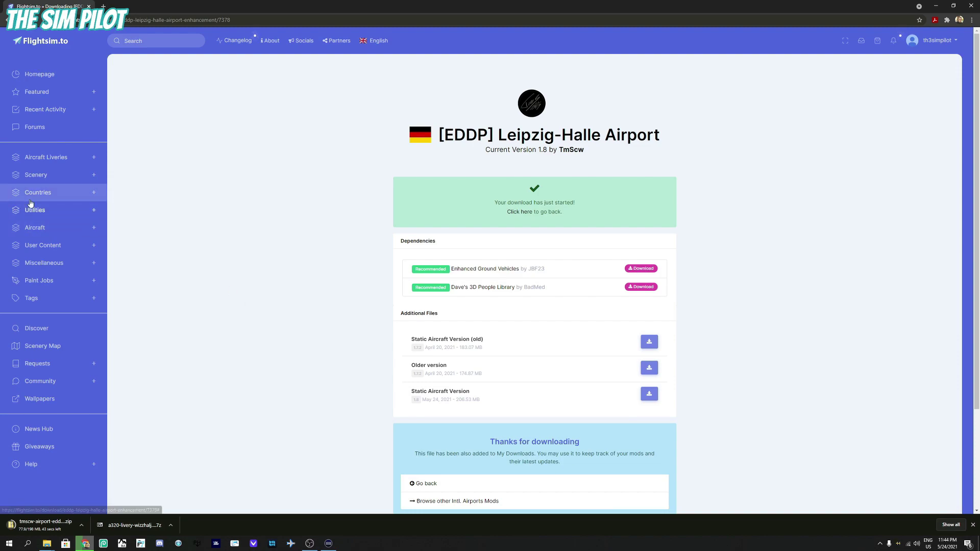
Expand the Scenery category in the Flightsim.to left sidebar.
left_click(62, 174)
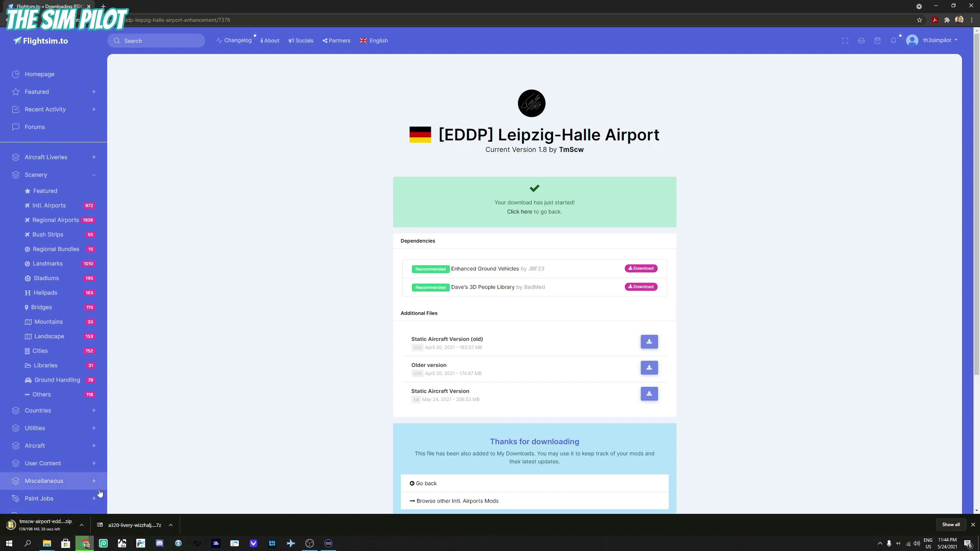
Bring both Explorer windows forward and place Downloads, with the Leipzig-Halle zip, beside Community.
mouse_move(51, 549)
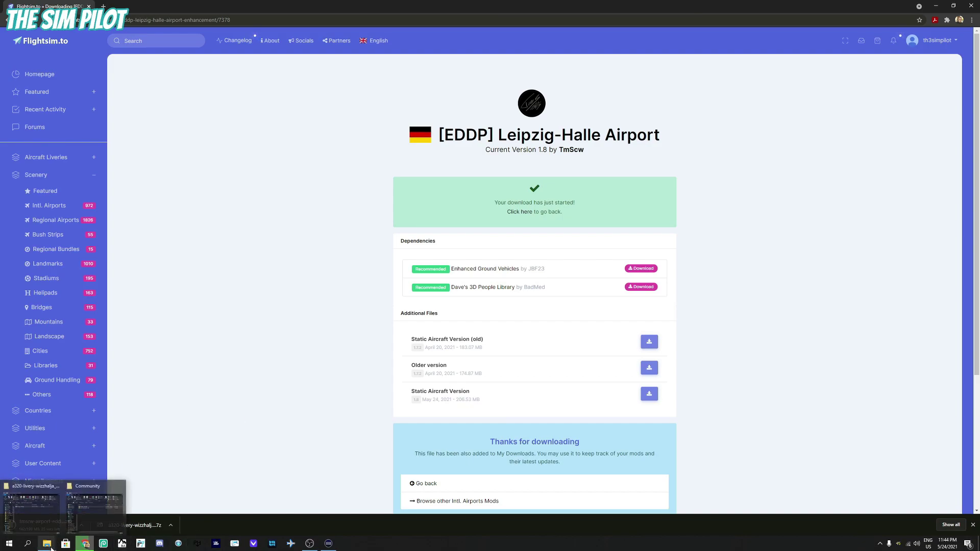
left_click(102, 513)
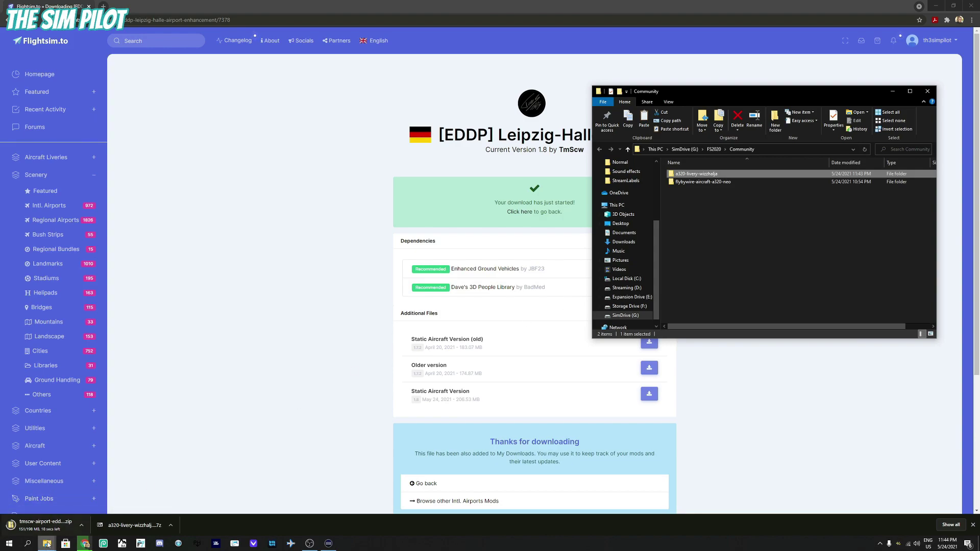
left_click(49, 544)
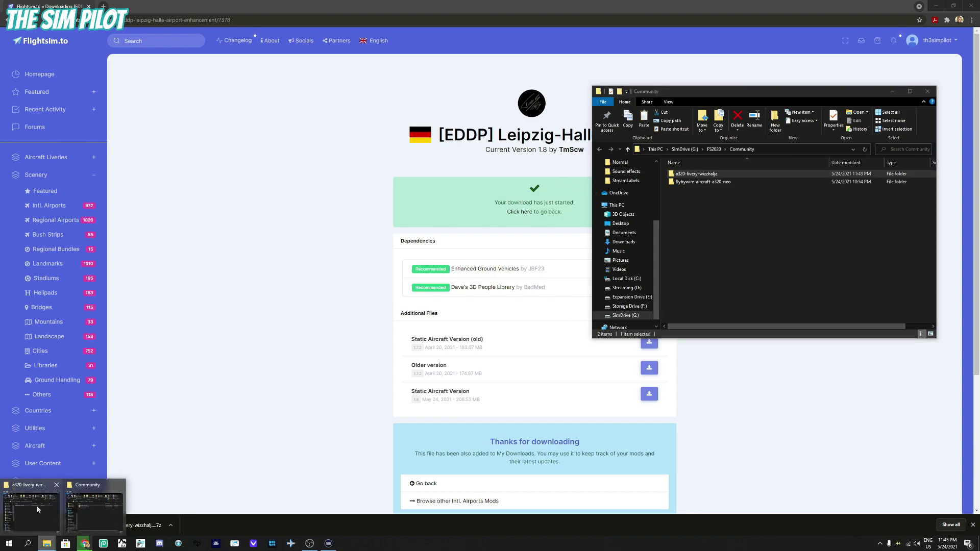
left_click(39, 512)
left_click(306, 152)
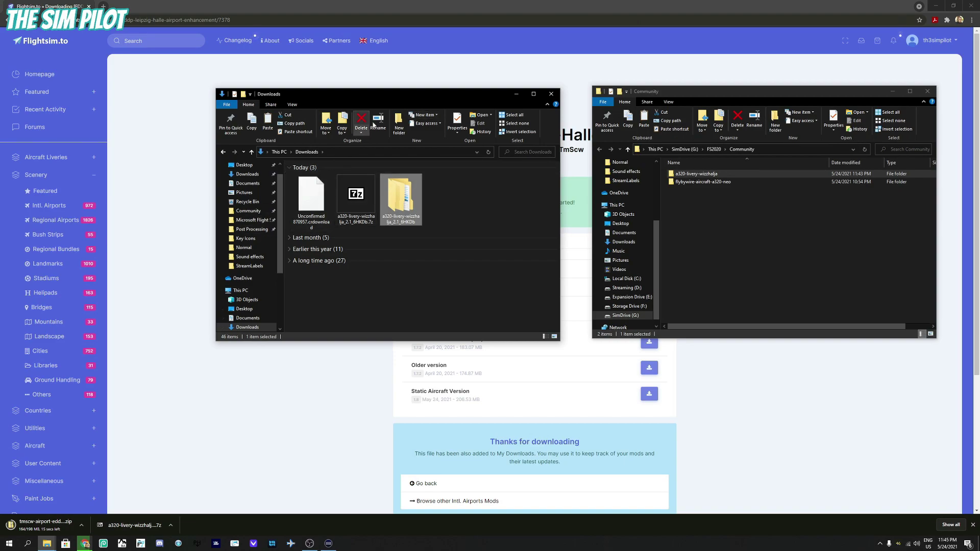
left_click_drag(386, 95, 409, 93)
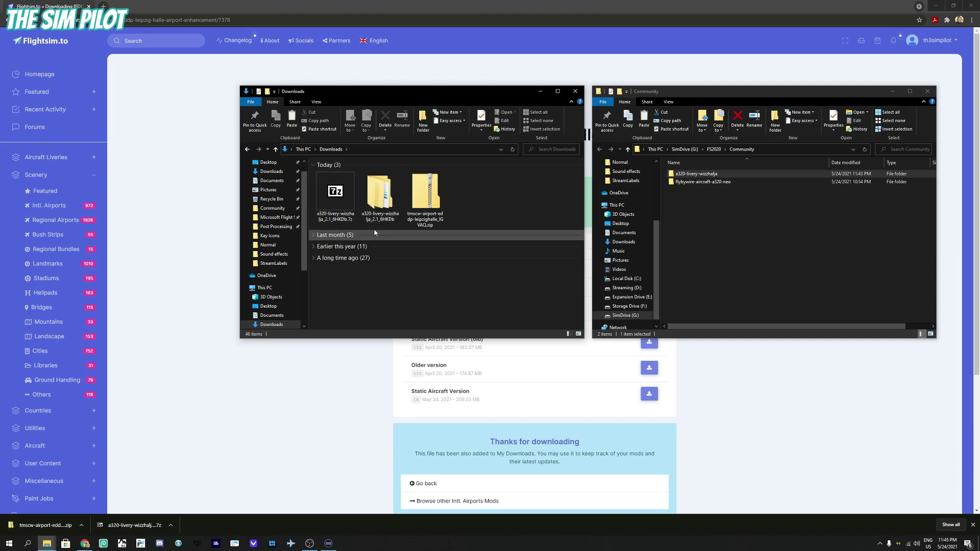
Extract the tmscw Leipzig-Halle zip with Extract All into the suggested Downloads folder.
left_click(426, 192)
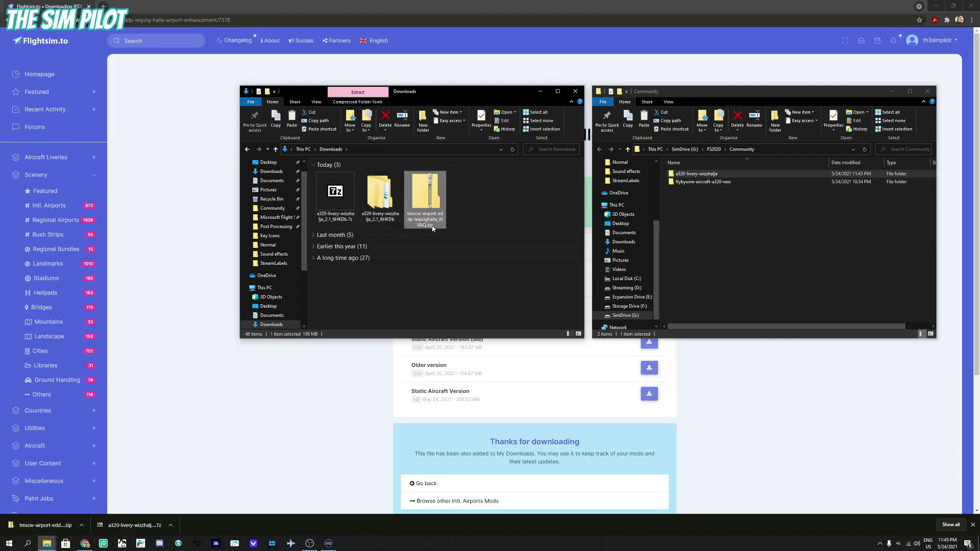
right_click(427, 193)
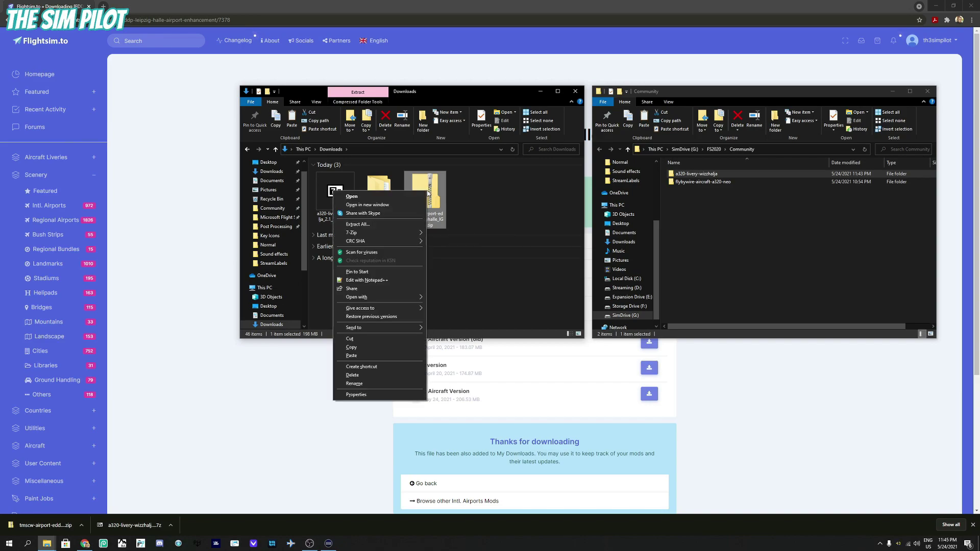
left_click(378, 224)
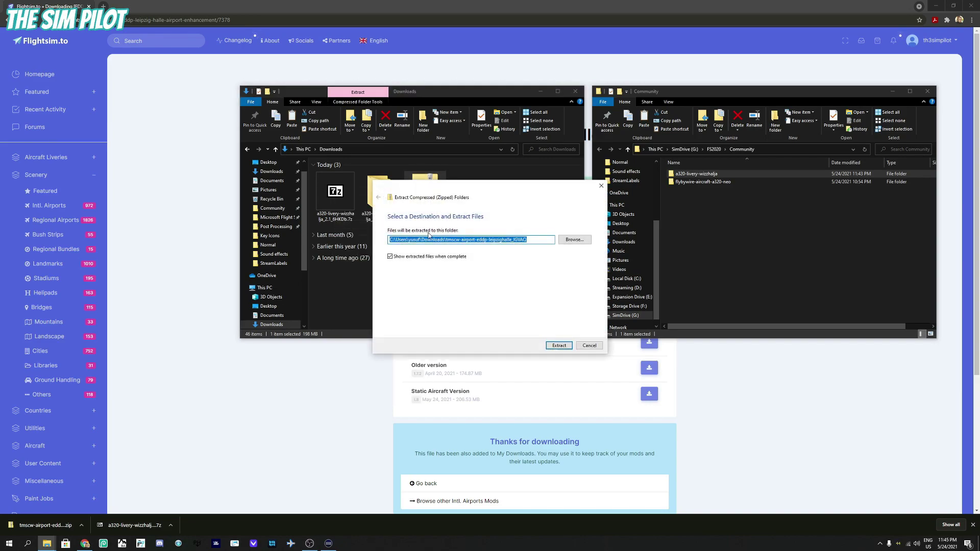
left_click(560, 347)
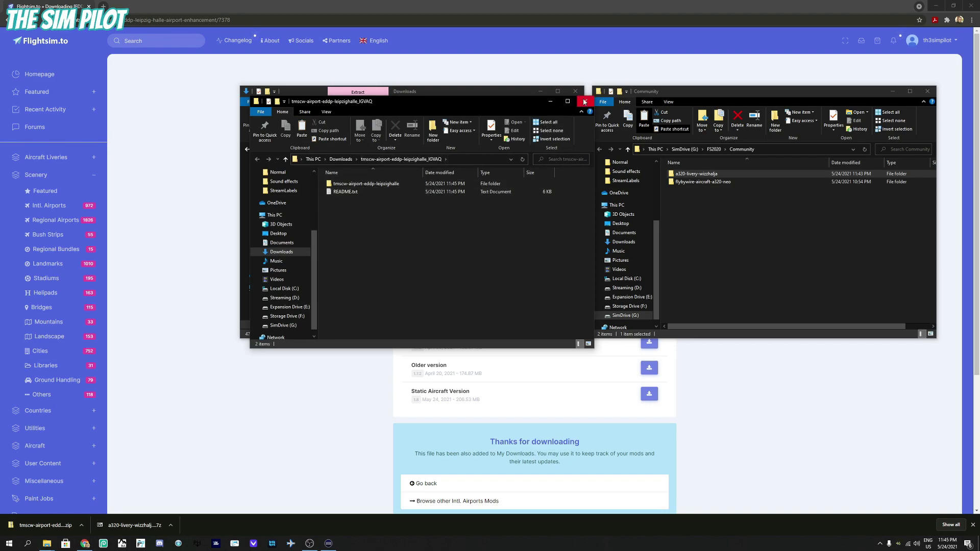
Open the extracted Leipzig-Halle folder, read the README.txt version 1.8 notes, then close them.
left_click(585, 102)
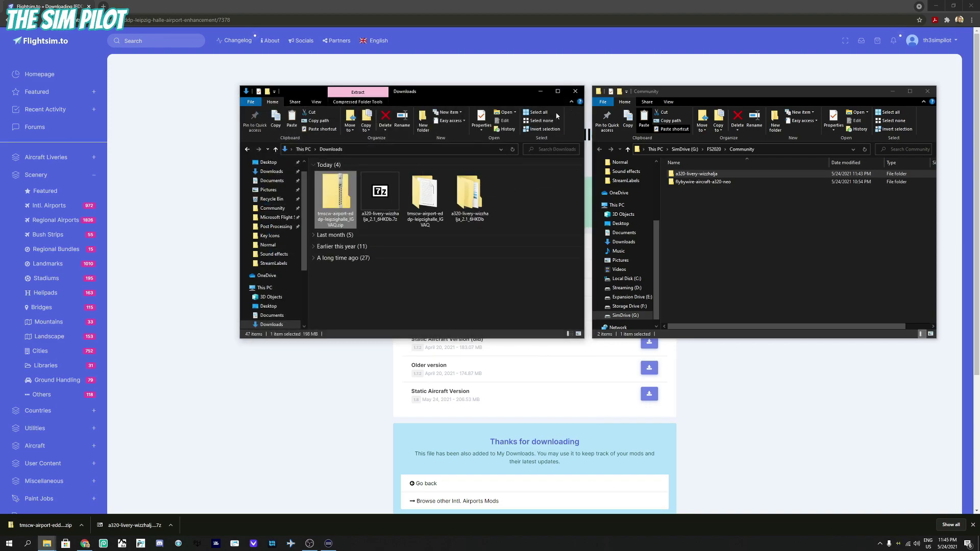
double_click(422, 203)
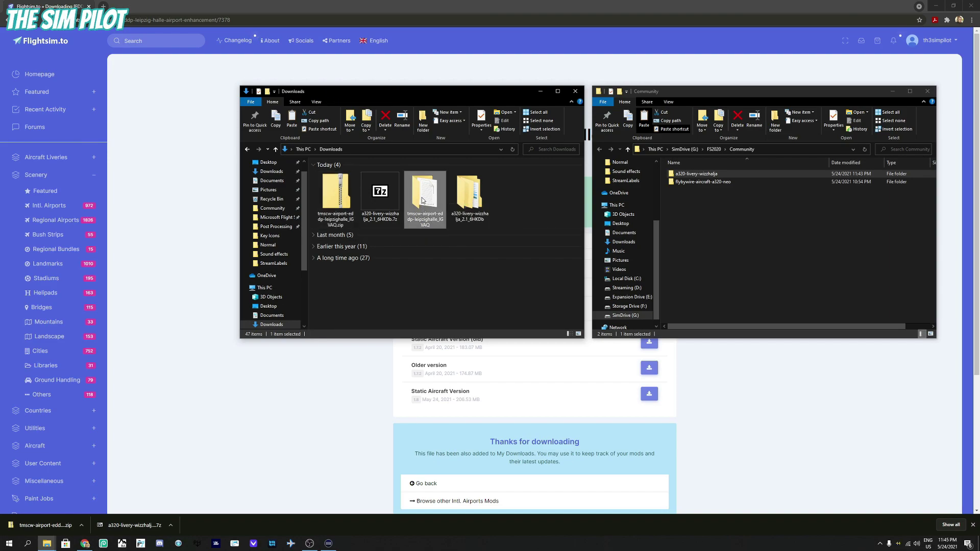
double_click(341, 182)
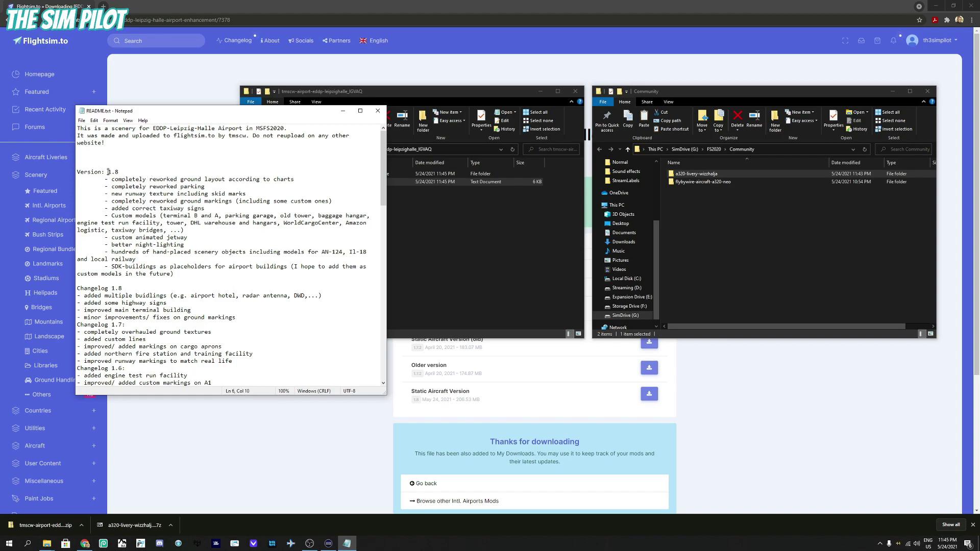
left_click_drag(107, 172, 215, 223)
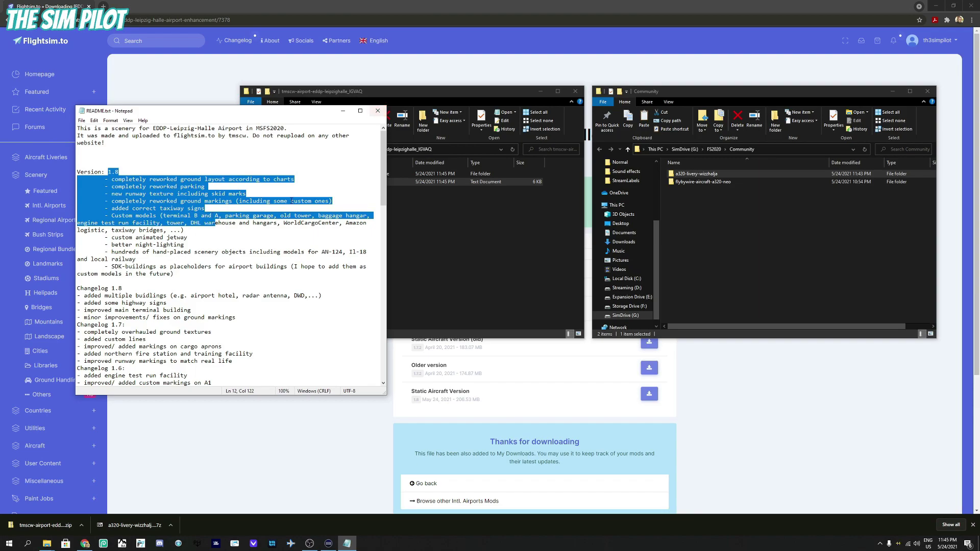
left_click(378, 111)
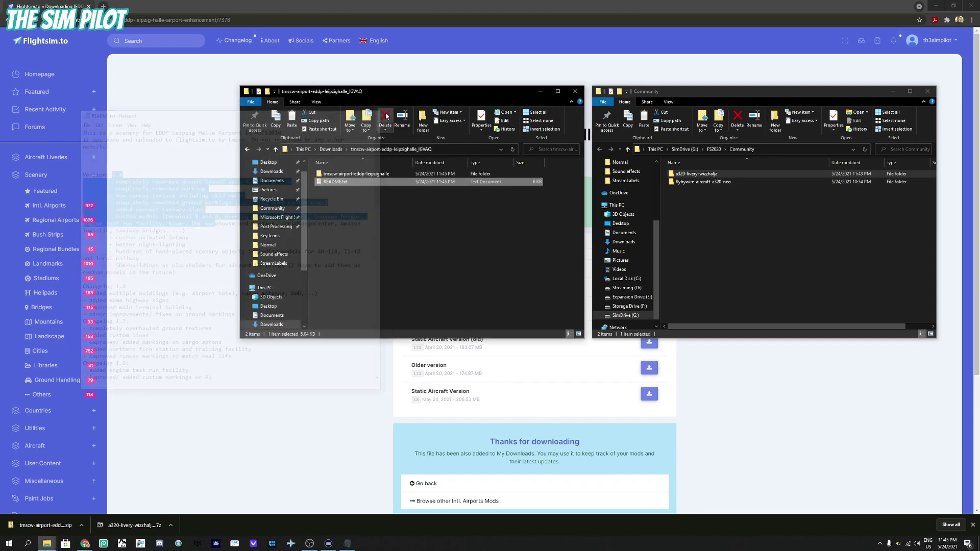
Look inside the tmscw-airport-eddp-leipzighalle folder and check manifest.json's details.
double_click(341, 174)
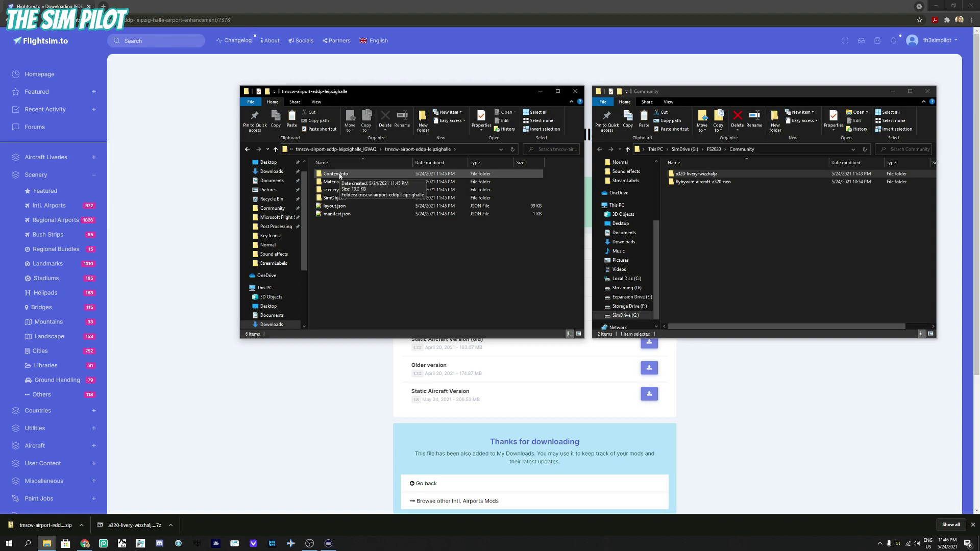
left_click(342, 214)
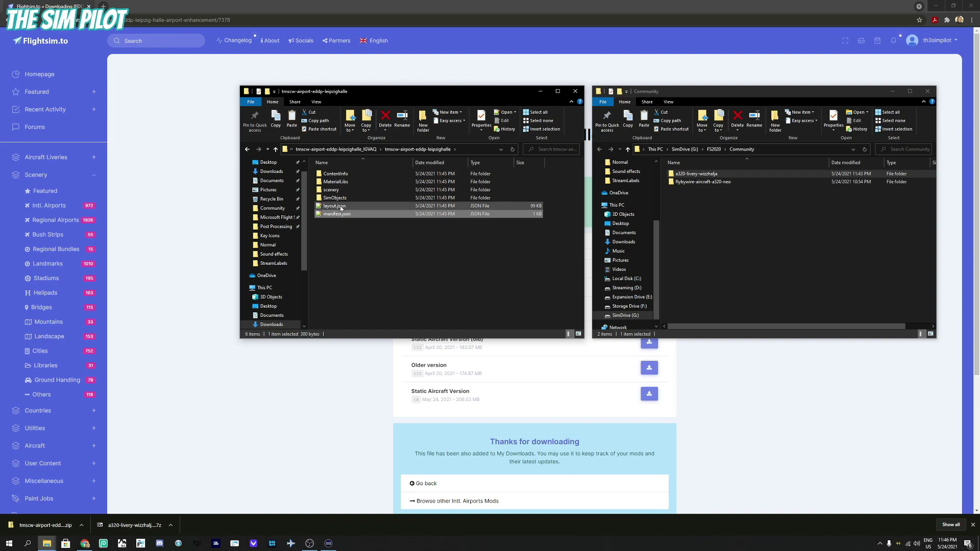
left_click(337, 149)
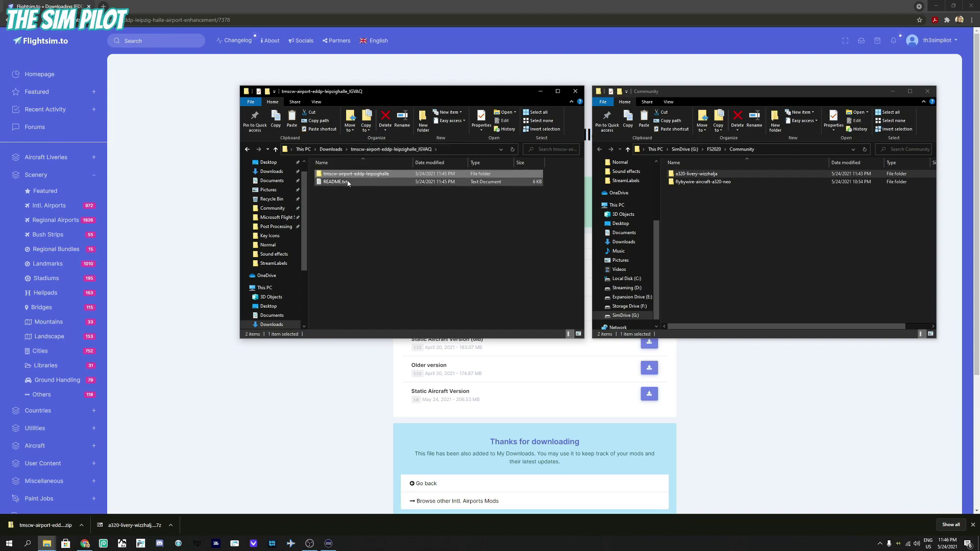
Copy the tmscw-airport-eddp-leipzighalle folder into Community and close the Downloads window.
left_click_drag(350, 174, 721, 243)
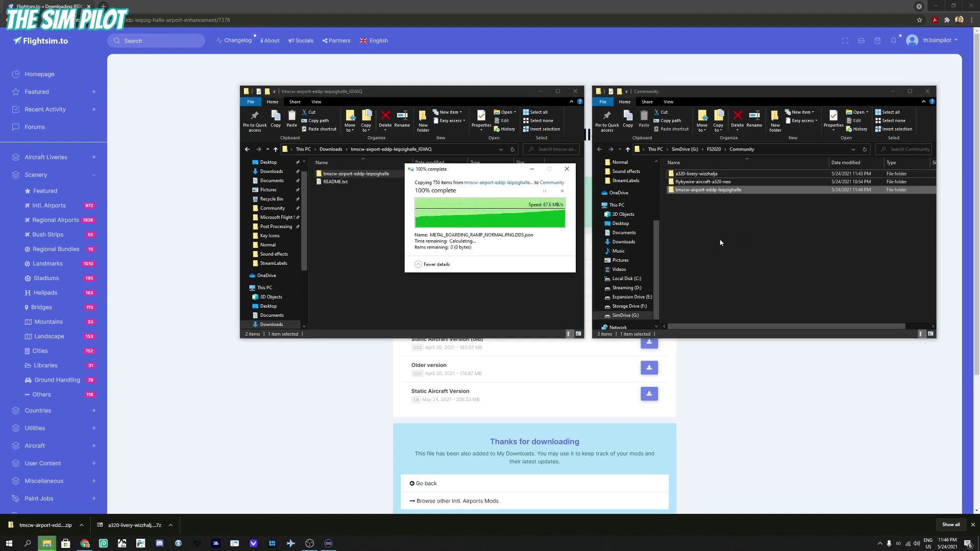
left_click(575, 91)
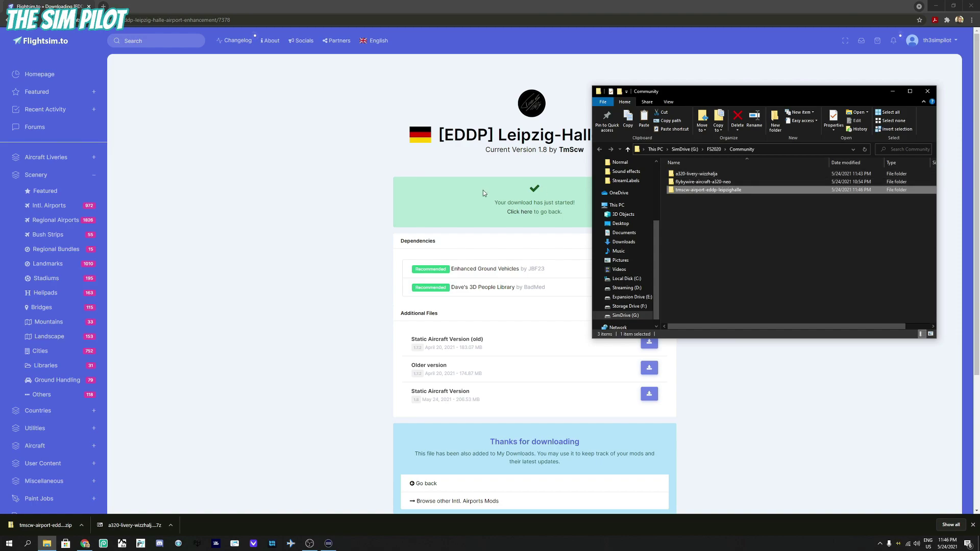
left_click(741, 251)
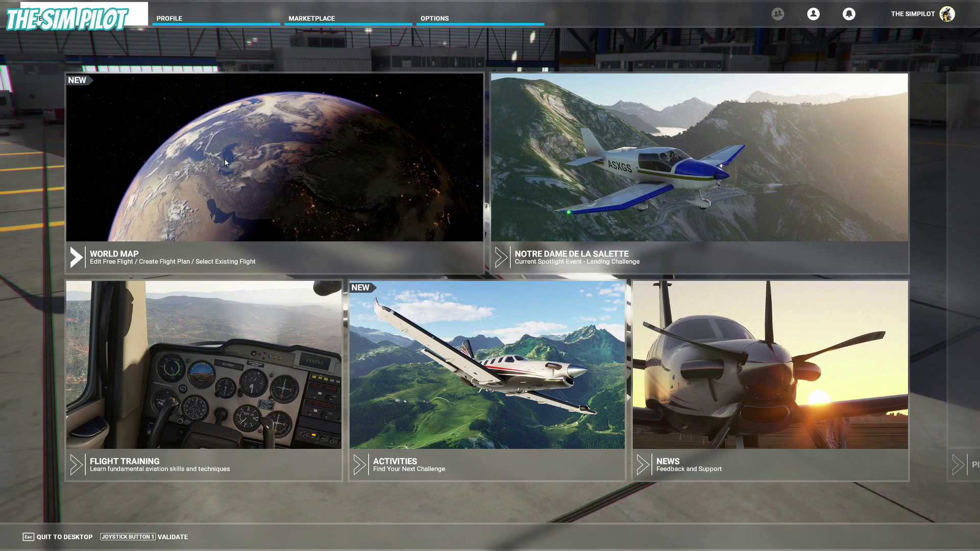
Open the World Map flight planner from the main menu.
left_click(255, 185)
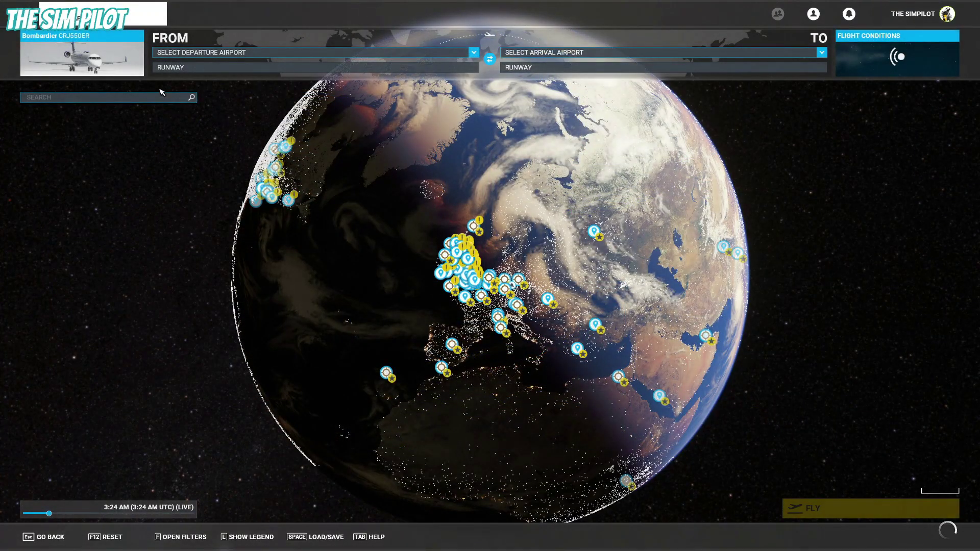
Filter aircraft to Airliners, choose the FlyByWire A320neo, and keep its Wizz Air livery.
left_click(101, 60)
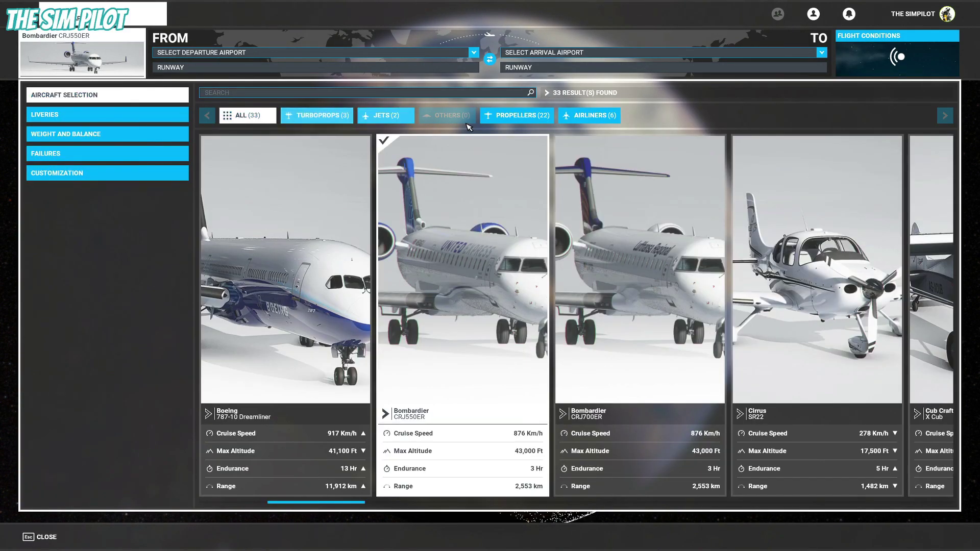
left_click(590, 115)
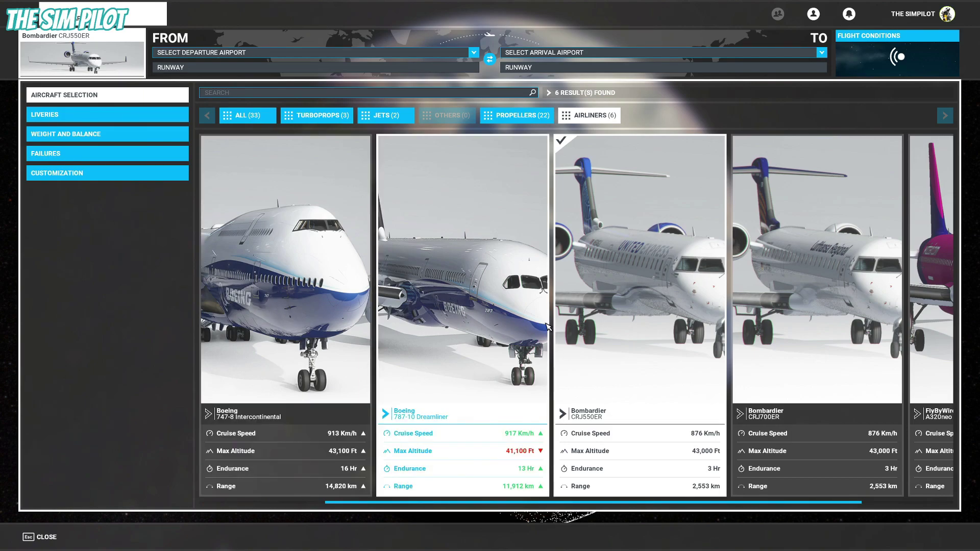
scroll(587, 311, "down", 1)
scroll(638, 301, "up", 2)
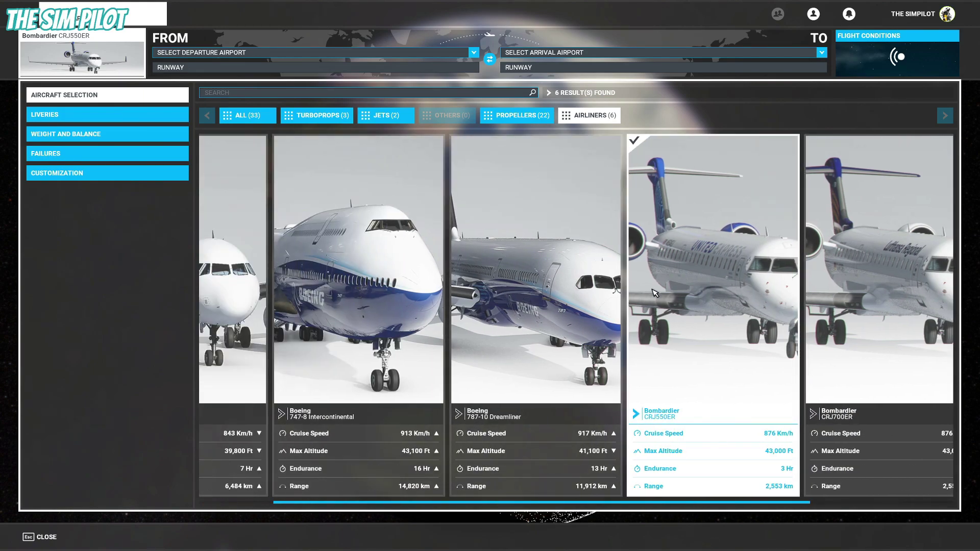
scroll(655, 292, "down", 1)
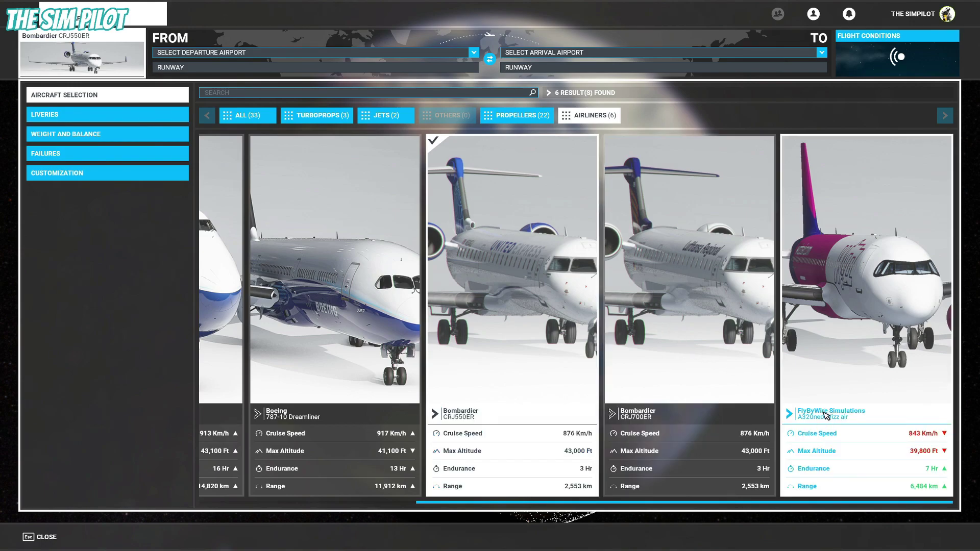
scroll(356, 308, "up", 2)
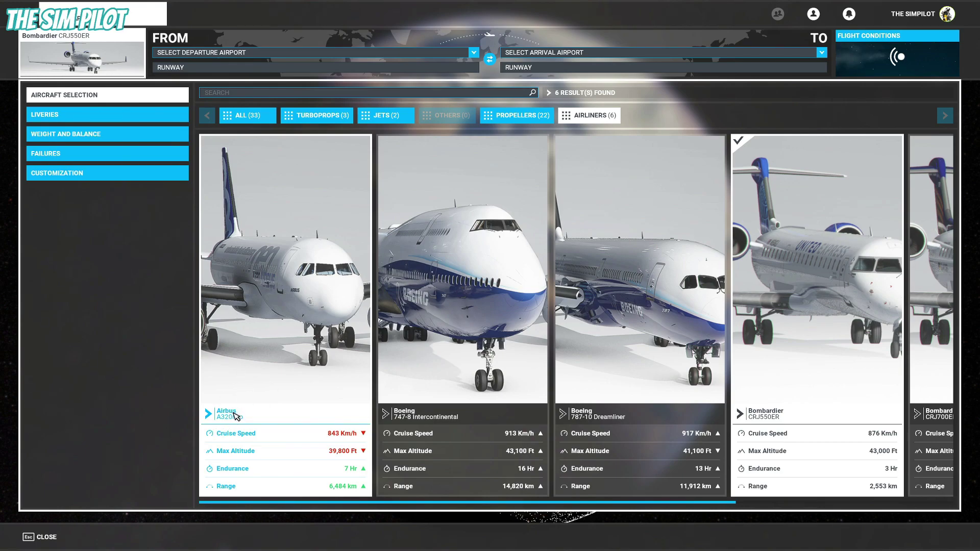
scroll(352, 333, "down", 2)
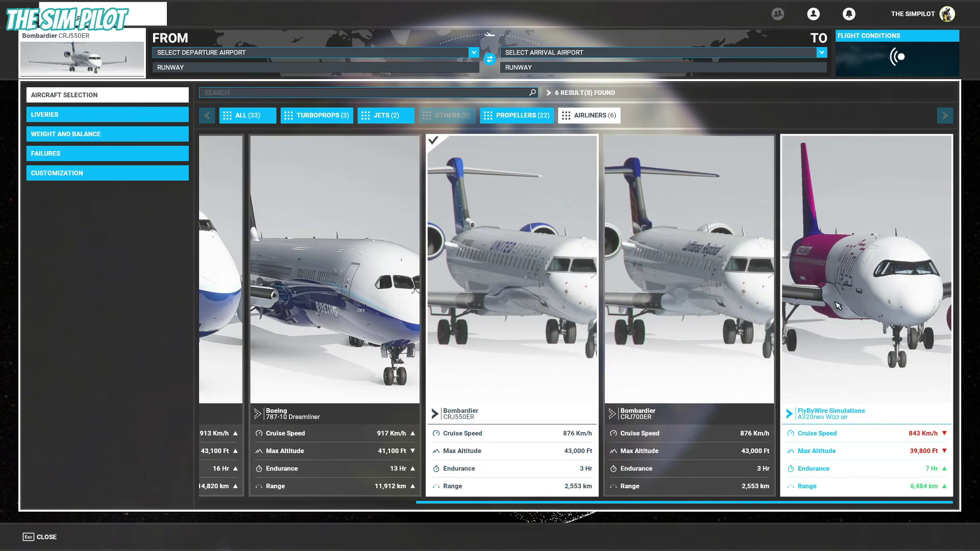
left_click(878, 274)
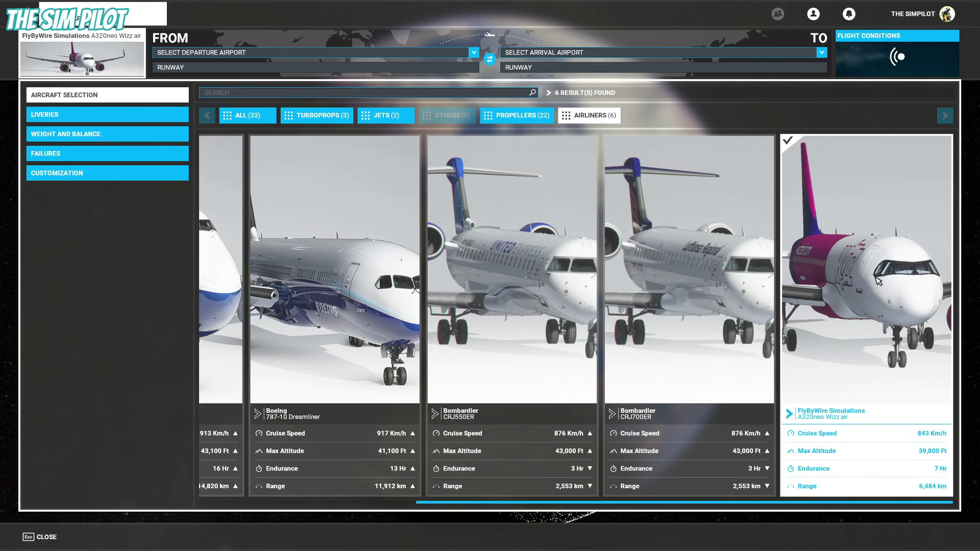
left_click(58, 115)
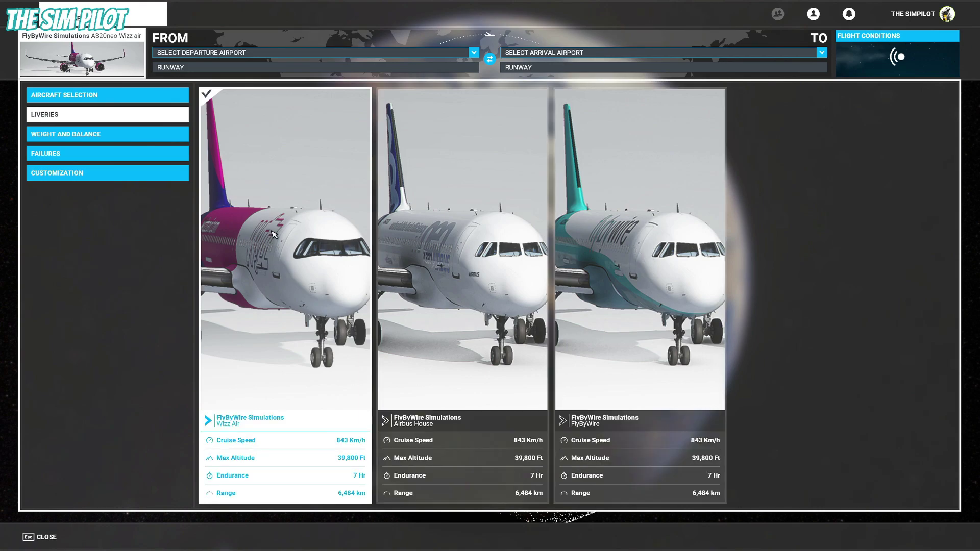
Set the departure to EDDP Leipzig-Halle at Gate 132, then check flight conditions.
left_click(234, 56)
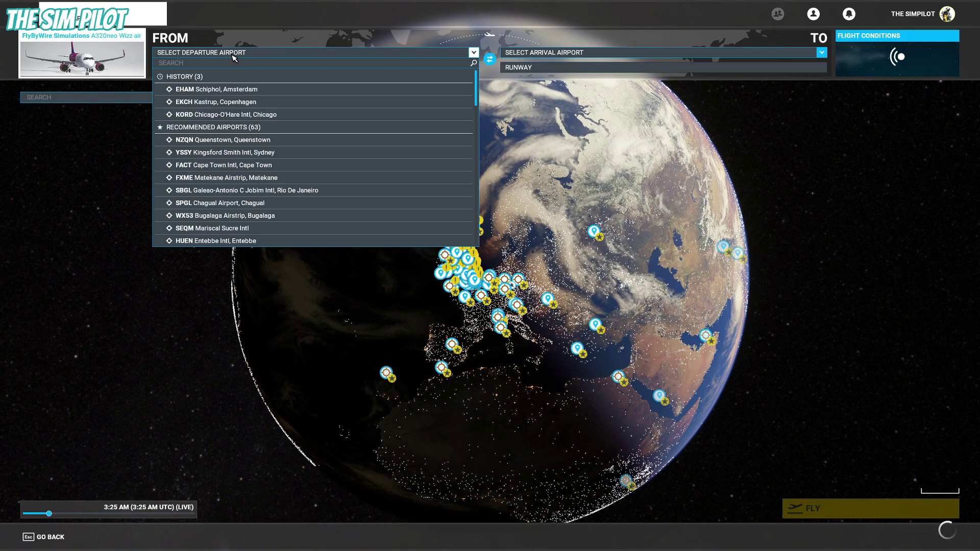
left_click(233, 65)
type("eddp")
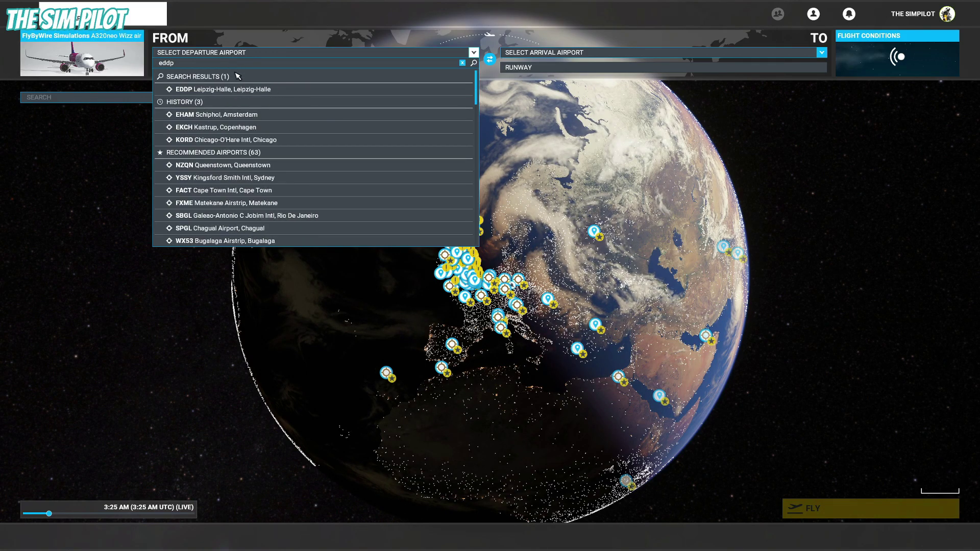
left_click(238, 88)
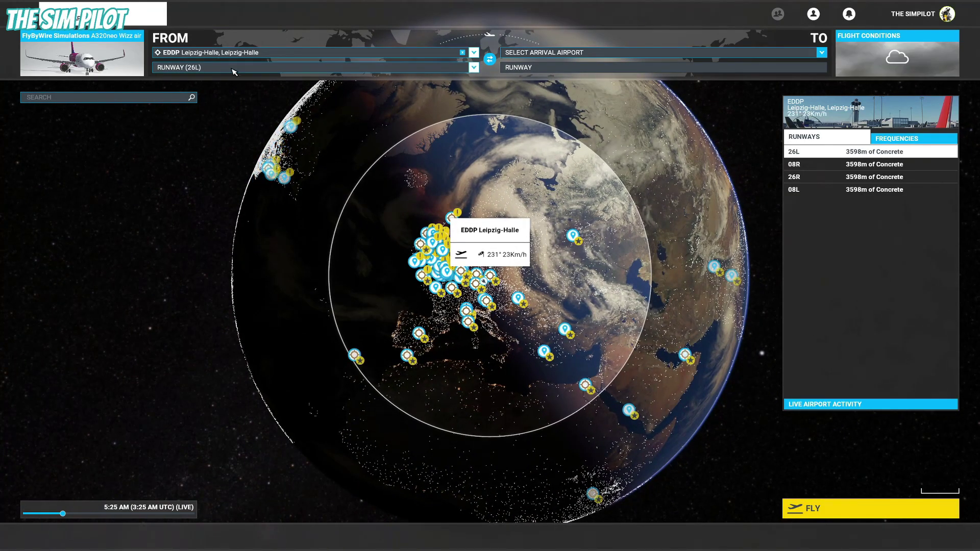
left_click(232, 68)
scroll(219, 122, "down", 3)
left_click(213, 111)
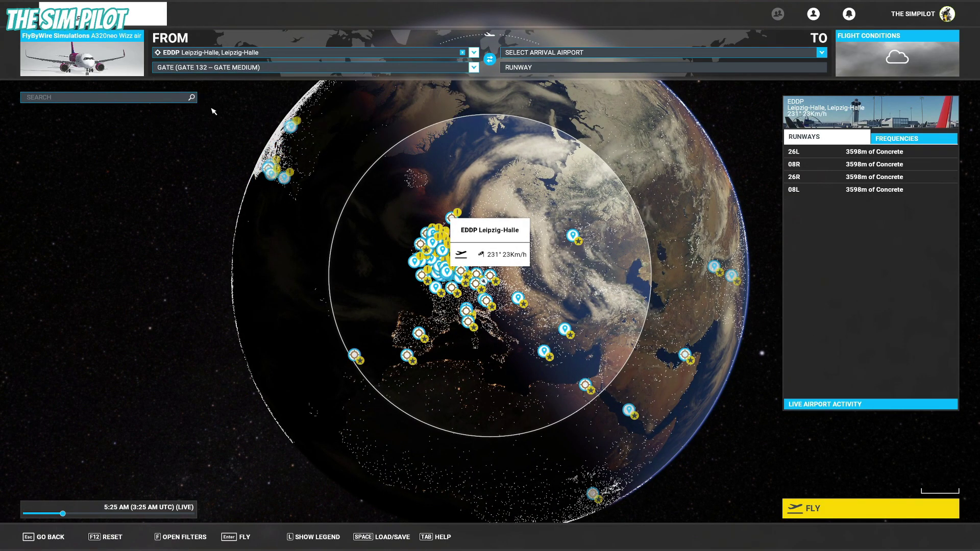
left_click(848, 62)
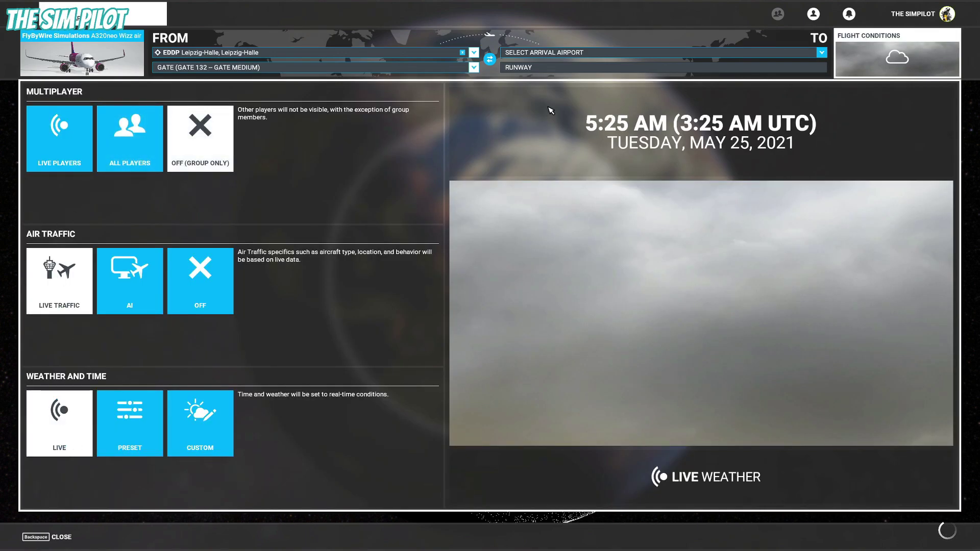
left_click(587, 43)
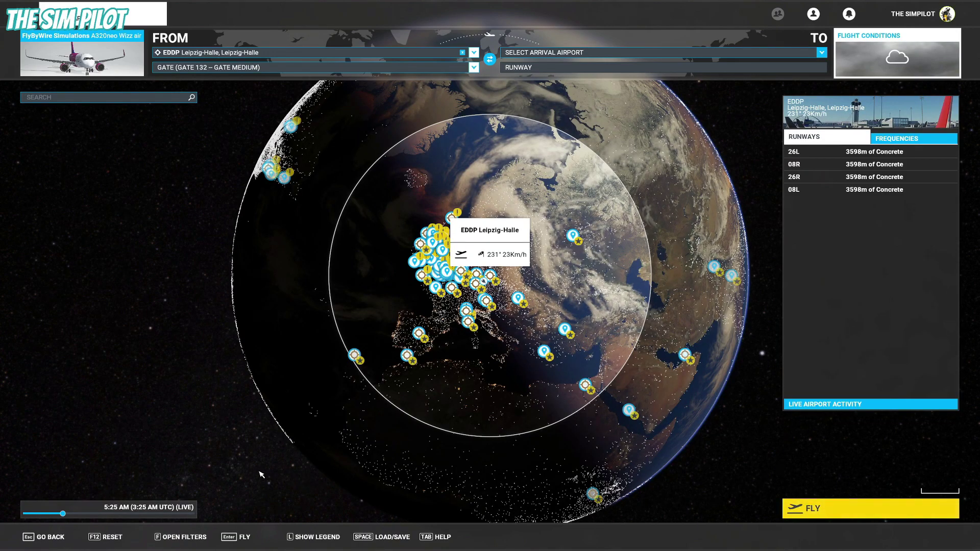
Adjust the flight's time of day with the time slider.
left_click_drag(64, 514, 92, 515)
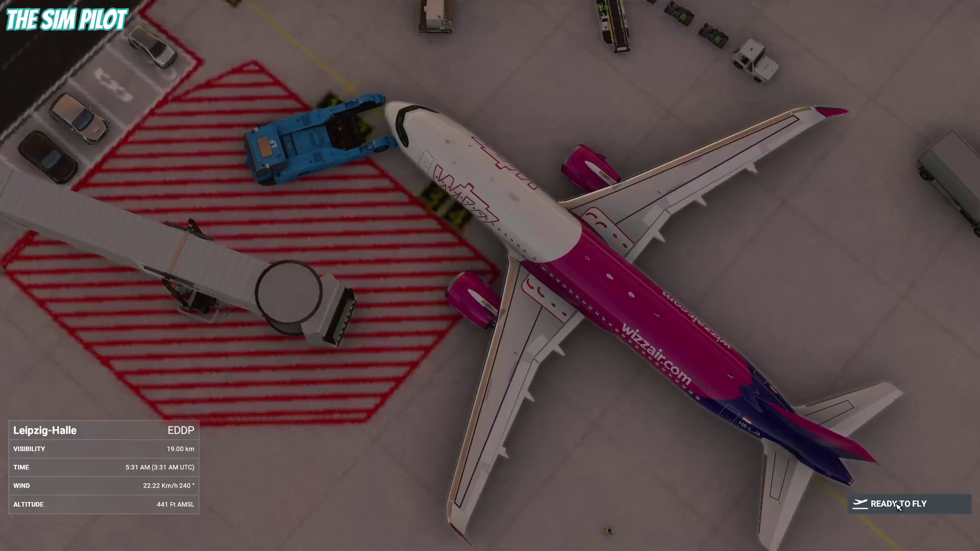
Start the flight and orbit and zoom the external camera around the parked Wizz Air A320neo.
left_click(898, 505)
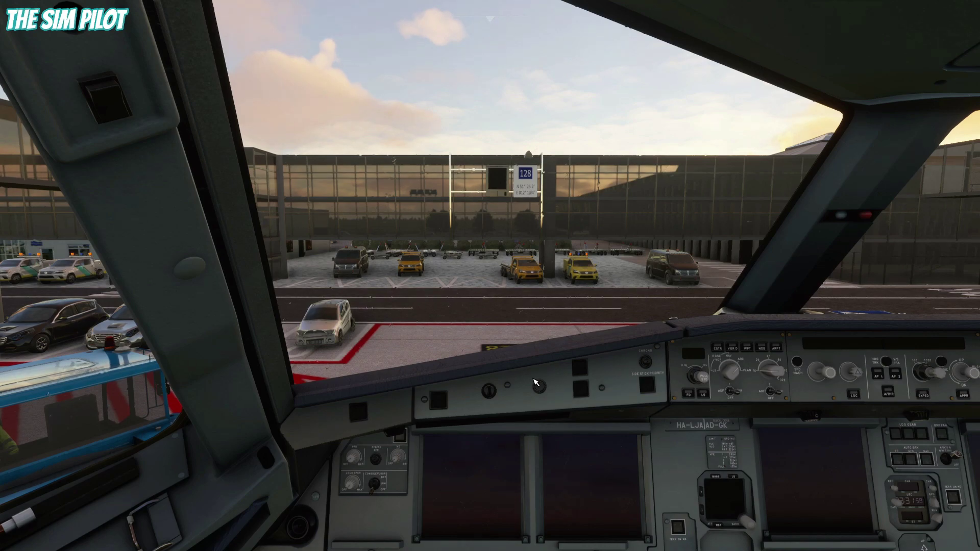
key("End")
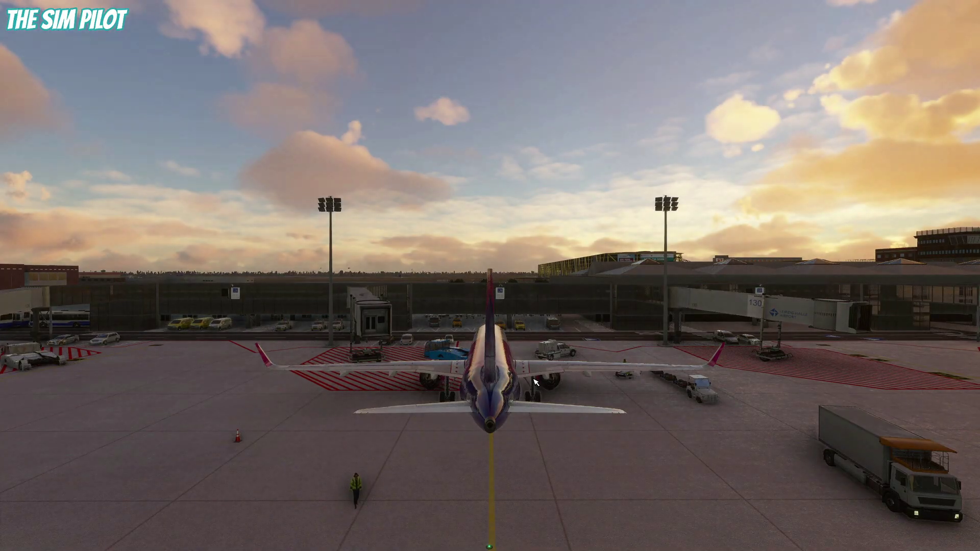
left_click_drag(568, 339, 378, 340)
scroll(573, 375, "up", 10)
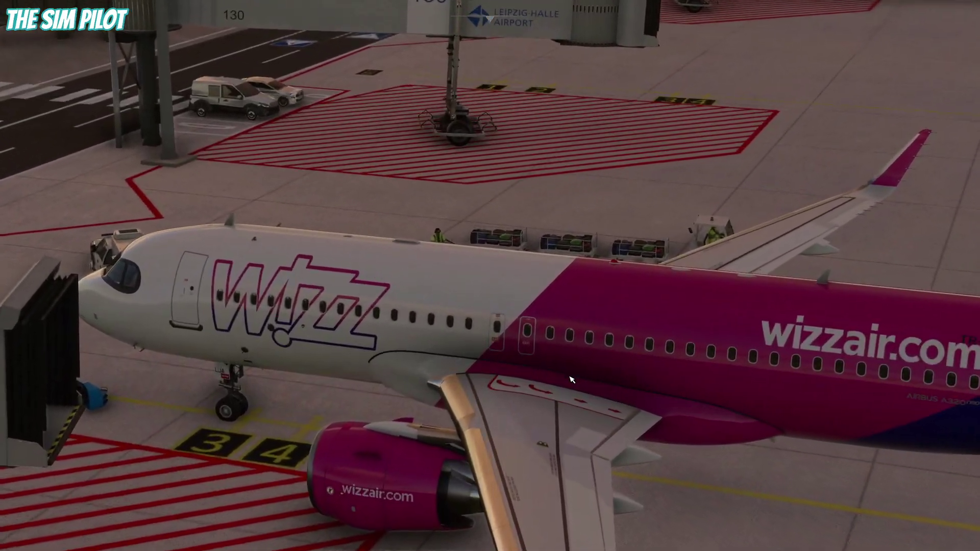
scroll(572, 380, "up", 3)
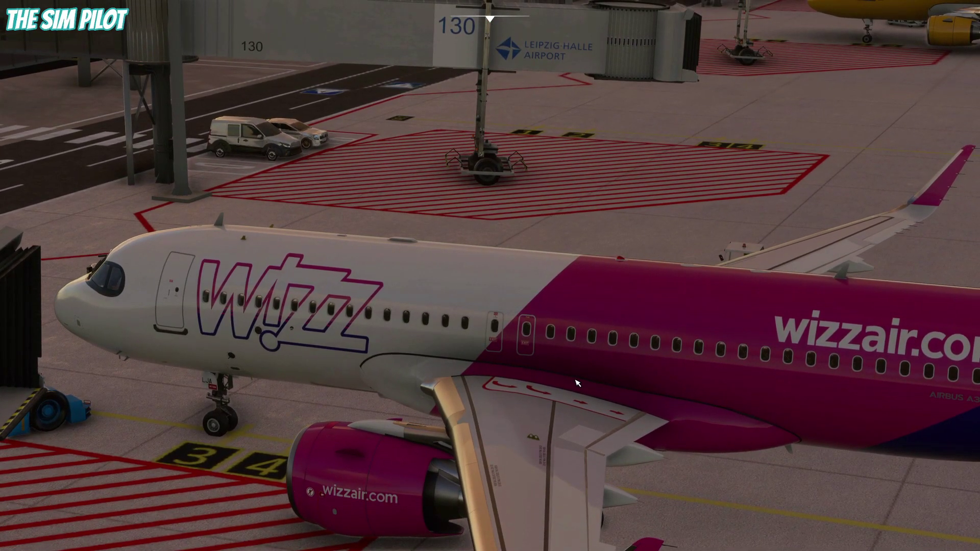
scroll(577, 383, "up", 3)
scroll(577, 383, "up", 2)
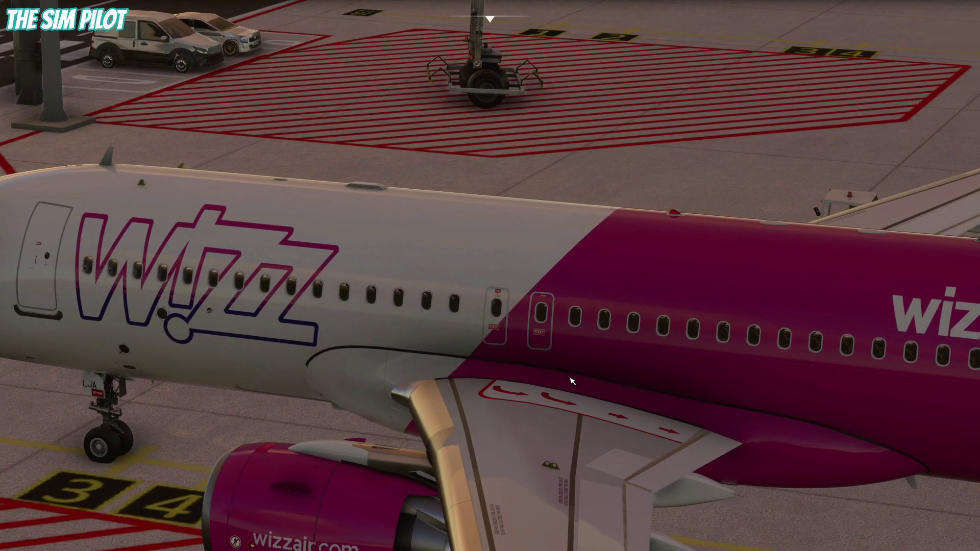
scroll(572, 381, "down", 10)
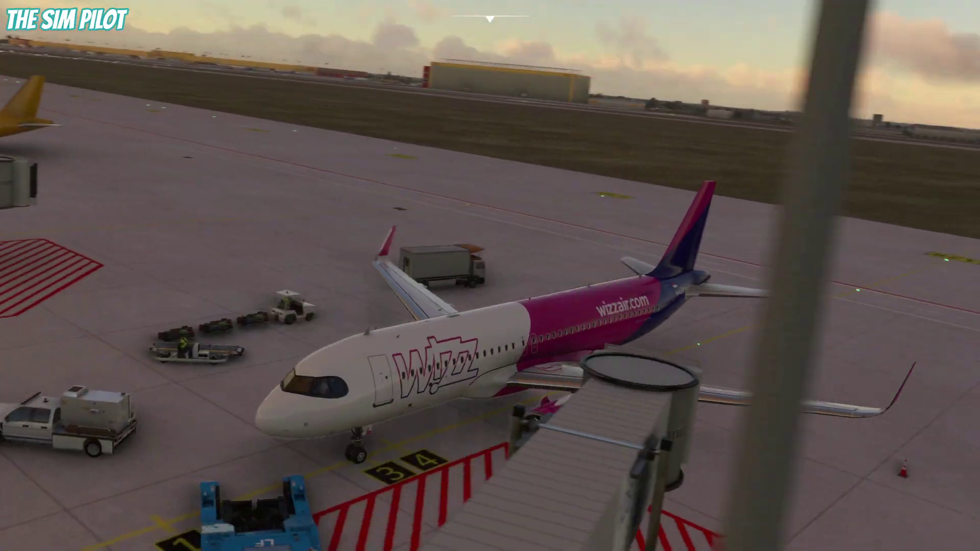